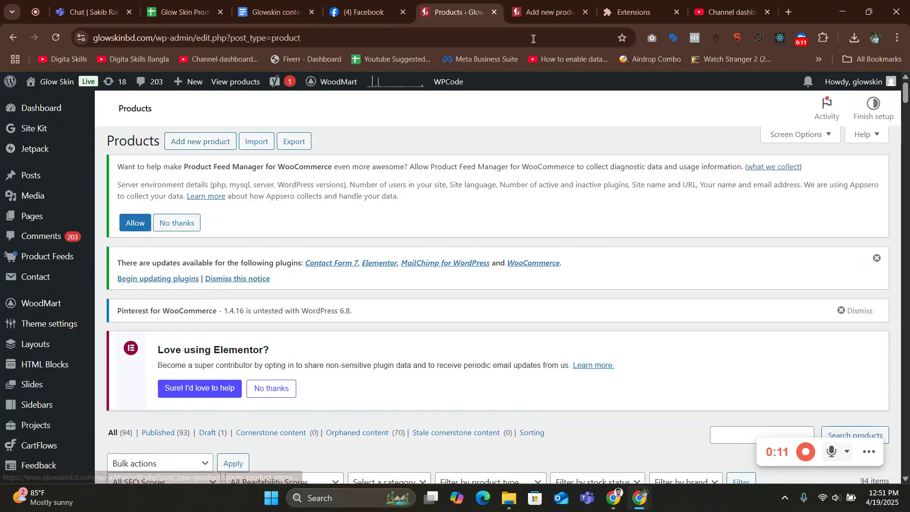
Switch to the form for adding a new product and collapse the Yoast SEO Premium section
click(545, 12)
click(447, 263)
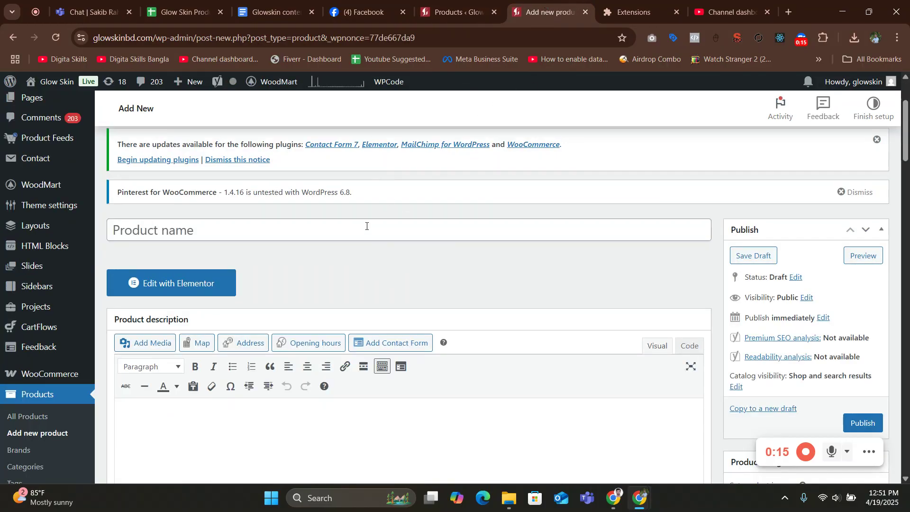
scroll(329, 328, down, 3)
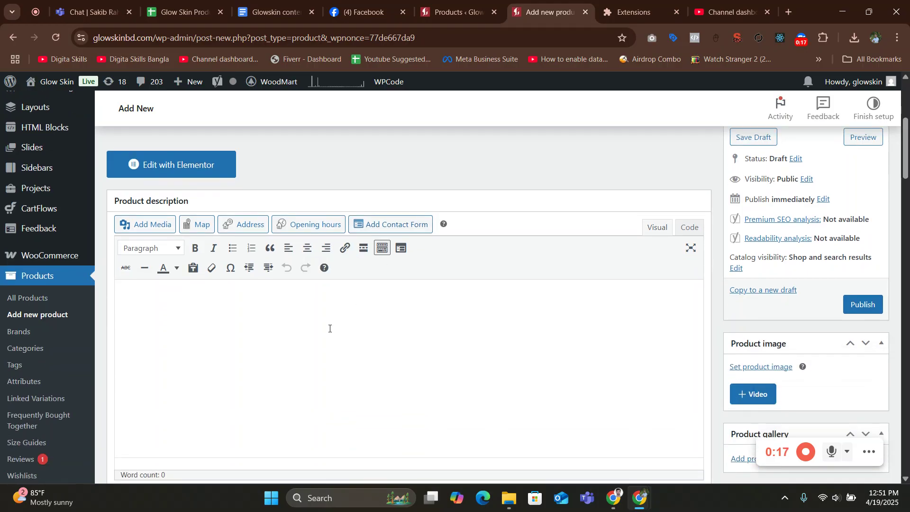
scroll(330, 328, down, 20)
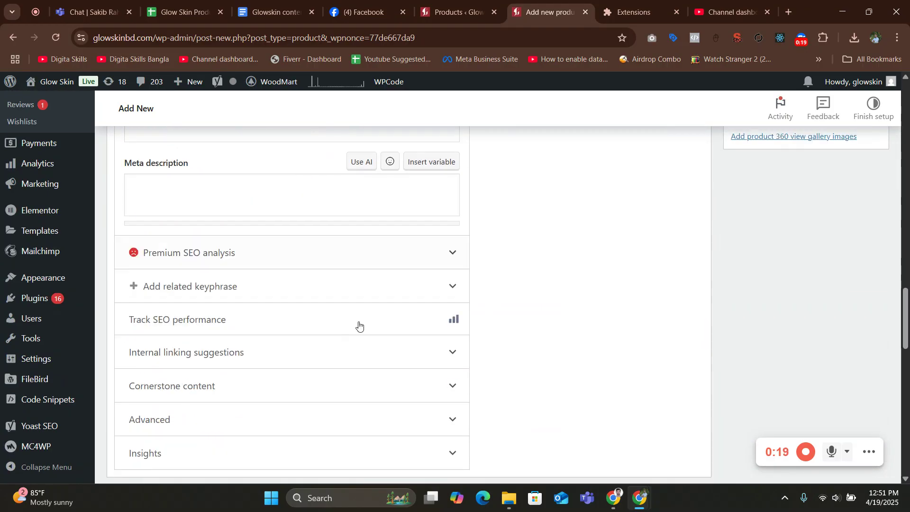
scroll(335, 331, up, 15)
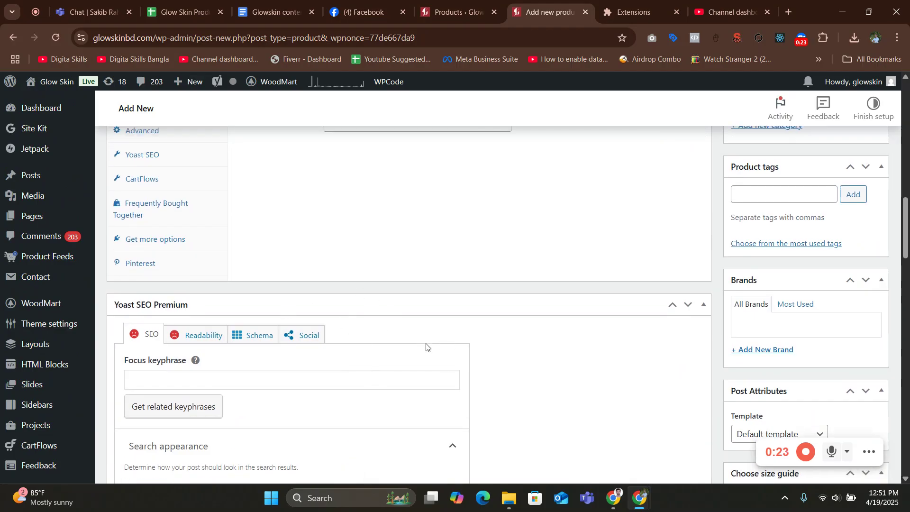
scroll(451, 336, up, 1)
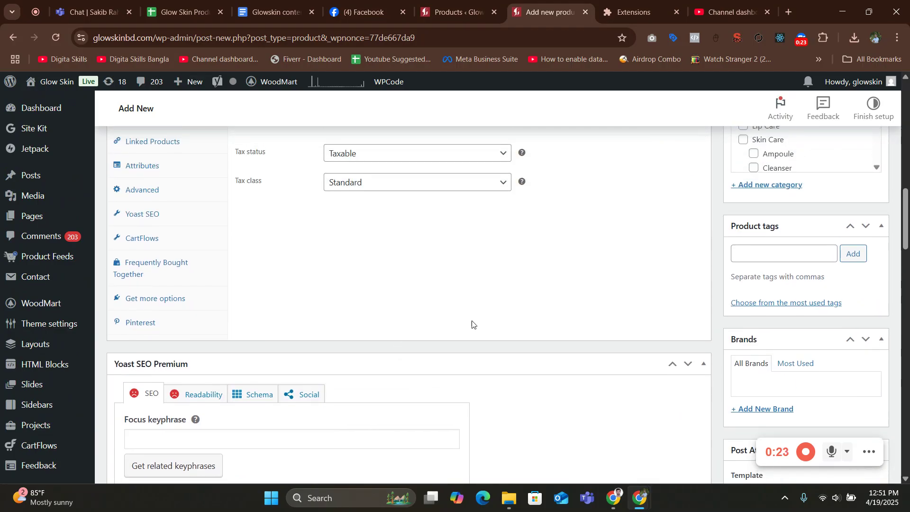
click(704, 365)
scroll(470, 370, up, 4)
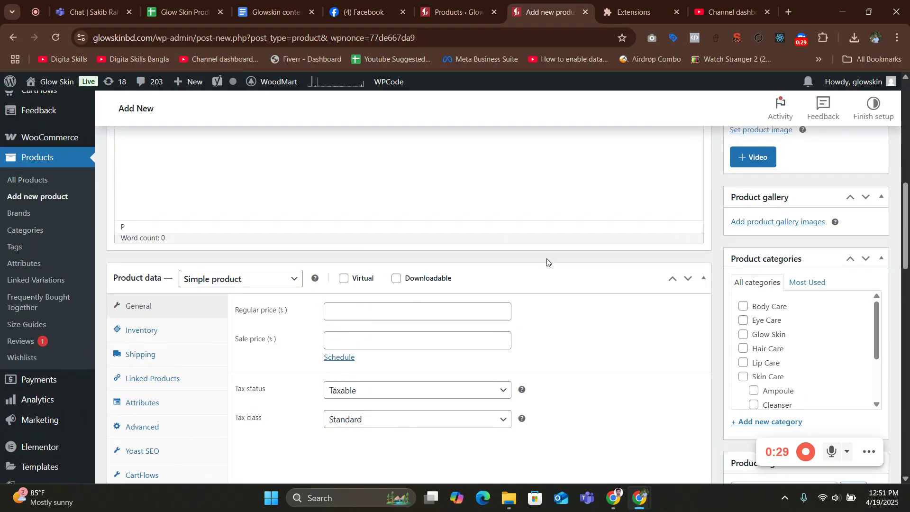
scroll(282, 337, down, 1)
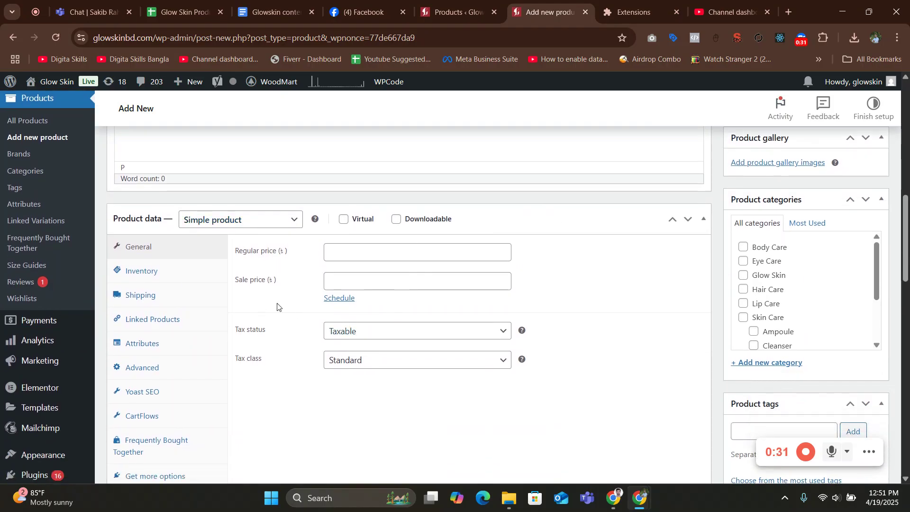
scroll(332, 292, up, 6)
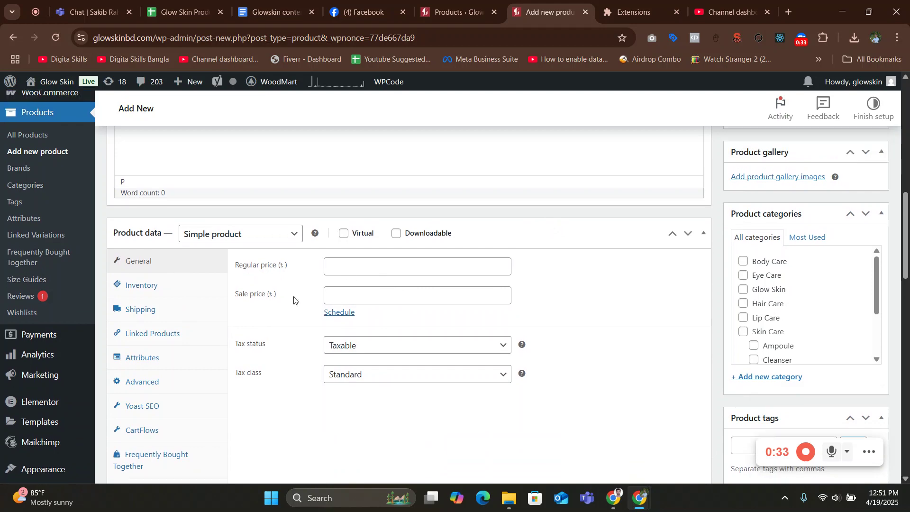
scroll(346, 293, down, 2)
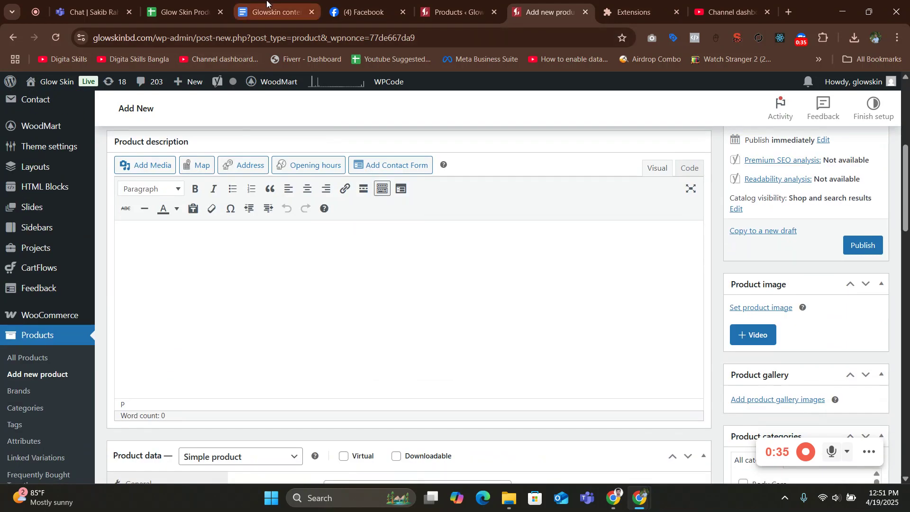
Copy the title "W.Skin Laboratory AC+ Trouble Clearing Cleansing Foam" from the Google Docs content document into the WordPress product name
click(250, 5)
drag(379, 194, 300, 153)
right_click(310, 157)
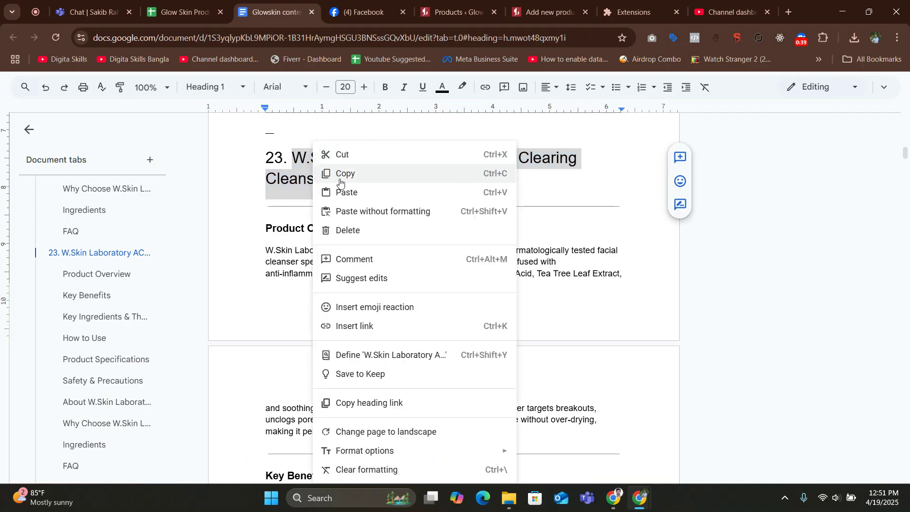
click(329, 175)
click(515, 14)
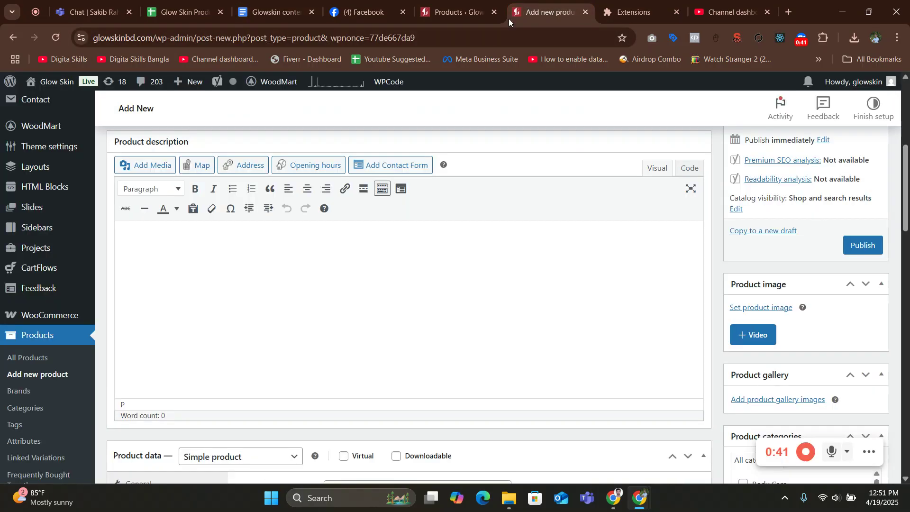
scroll(356, 217, up, 4)
click(360, 223)
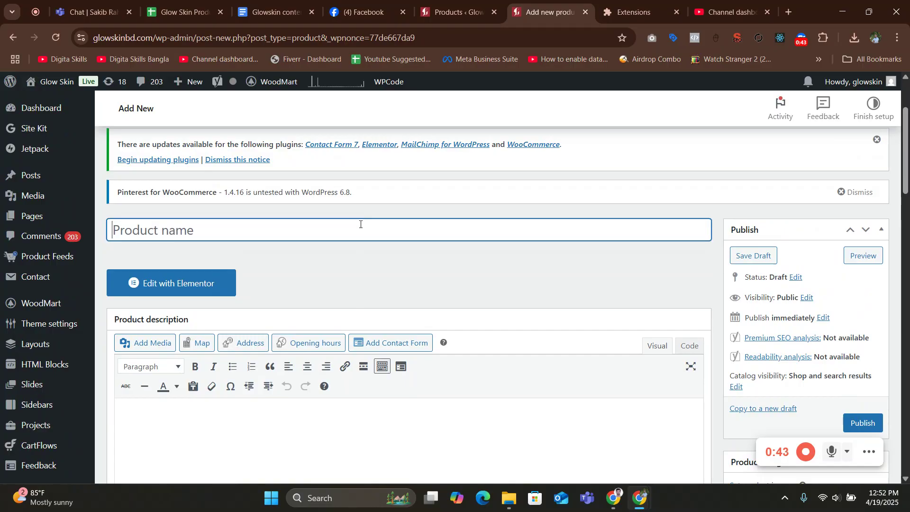
right_click(361, 223)
click(420, 296)
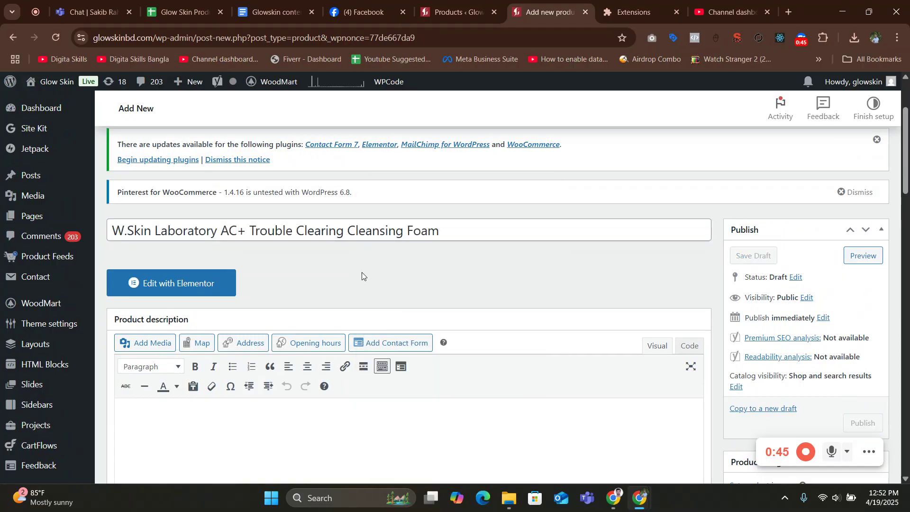
In the Google Docs content document, copy the full Product Overview paragraph of product 23
scroll(362, 274, down, 4)
click(267, 12)
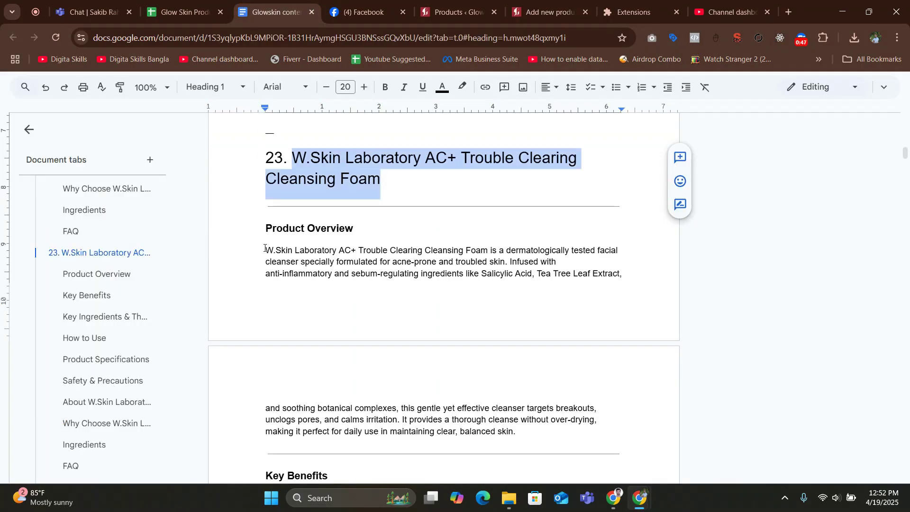
drag(265, 248, 532, 434)
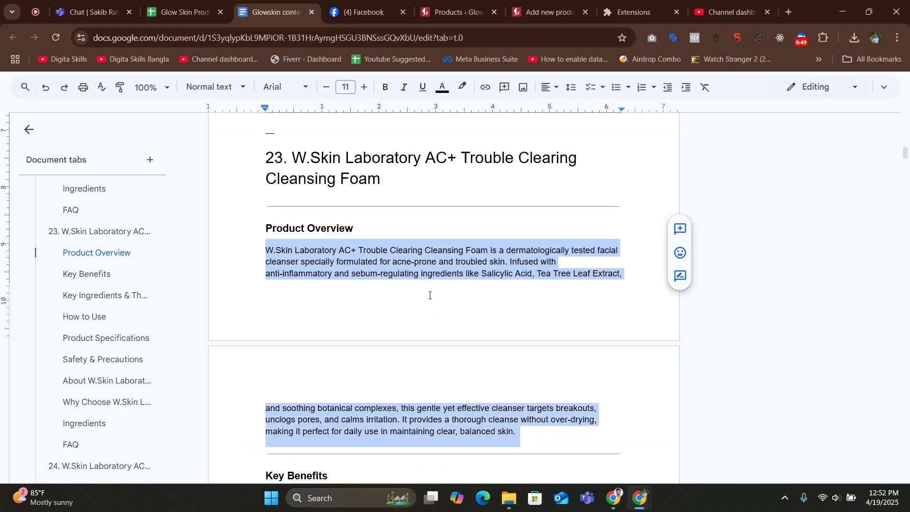
right_click(417, 263)
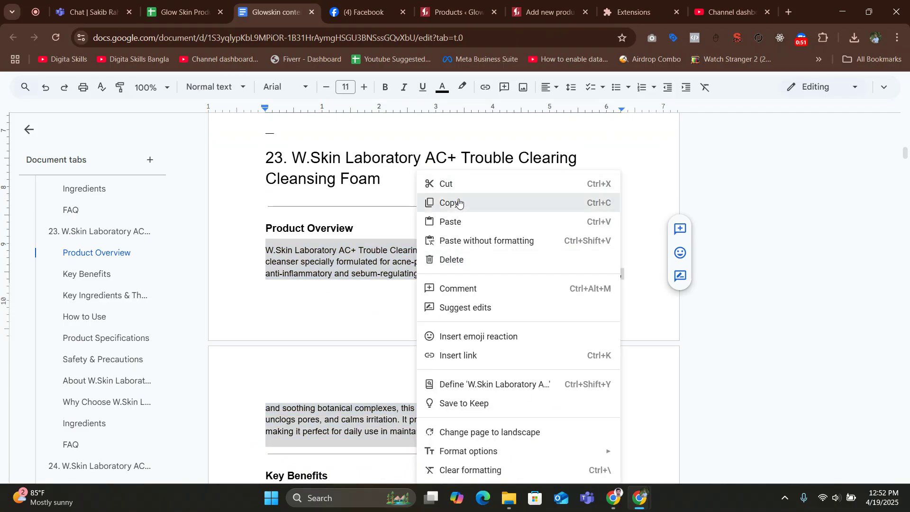
key(ctrl+c)
Back on the WordPress product form, paste the copied overview paragraph into the product short description
click(545, 12)
scroll(304, 269, down, 10)
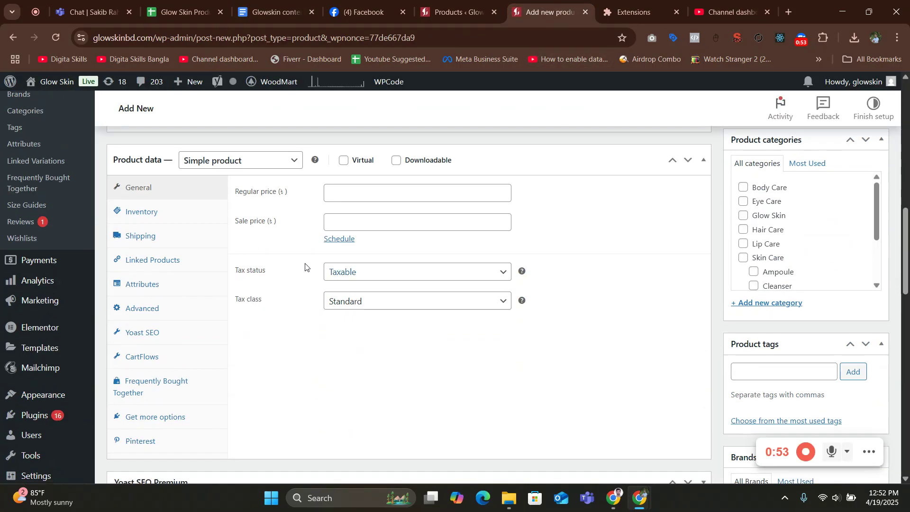
scroll(284, 277, down, 4)
scroll(332, 281, up, 4)
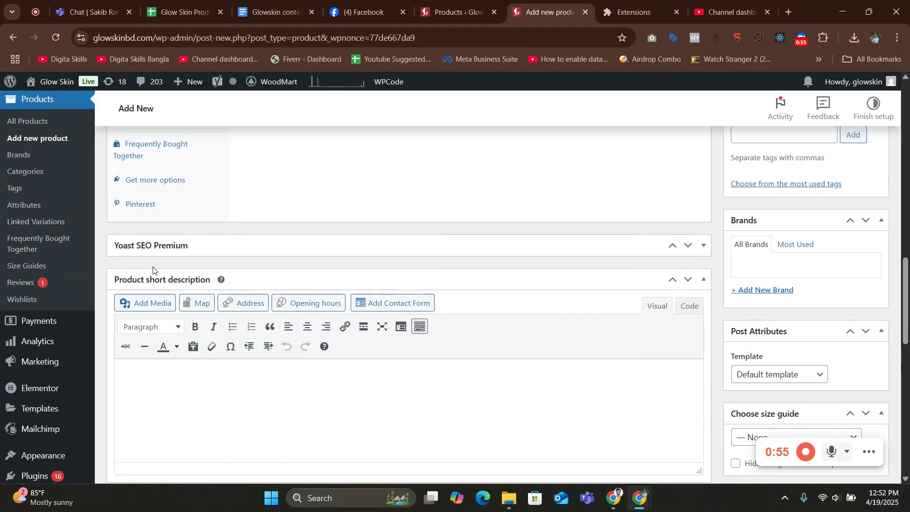
scroll(285, 299, down, 2)
right_click(324, 291)
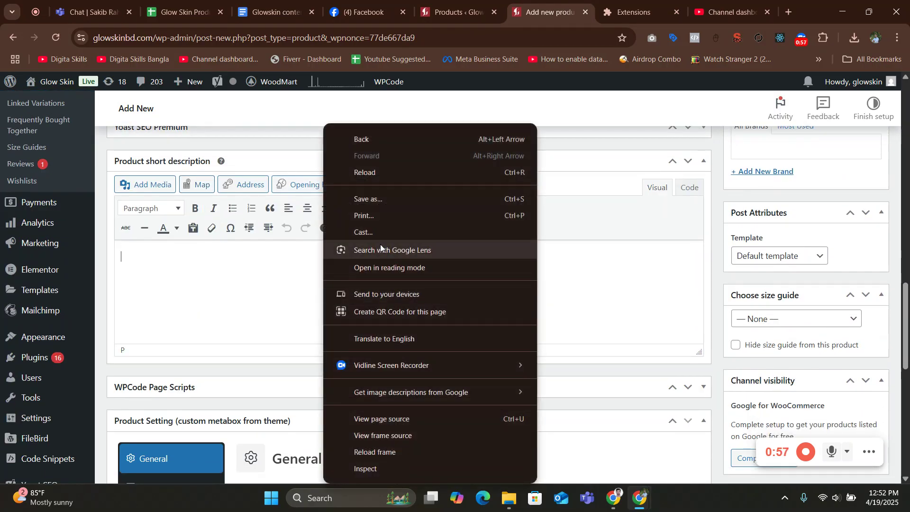
click(260, 270)
right_click(261, 270)
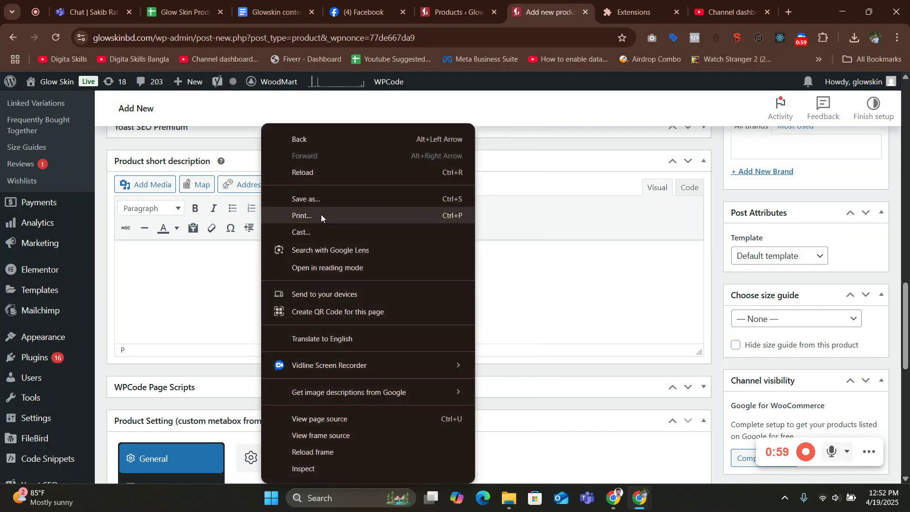
click(167, 268)
right_click(145, 260)
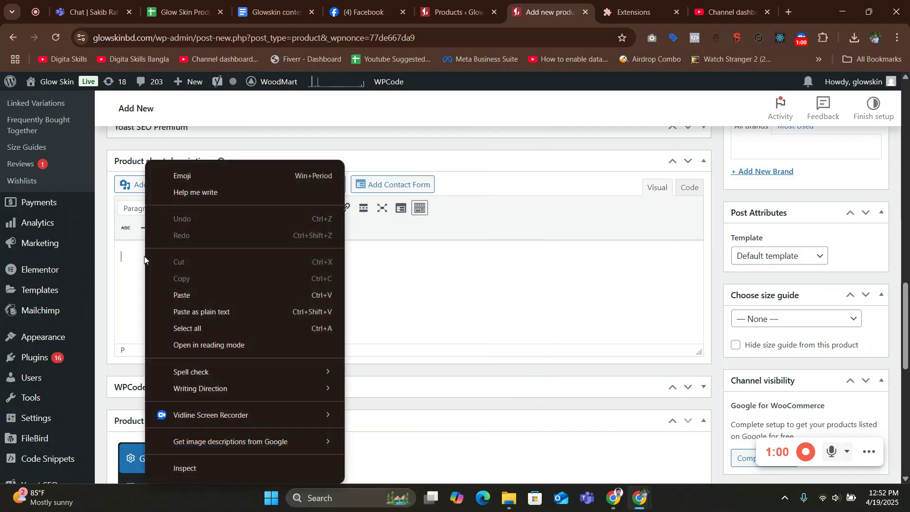
click(182, 295)
In the Google Docs document, copy product 23's content from the Key Benefits heading through the last FAQ answer
scroll(420, 269, up, 10)
scroll(420, 268, up, 5)
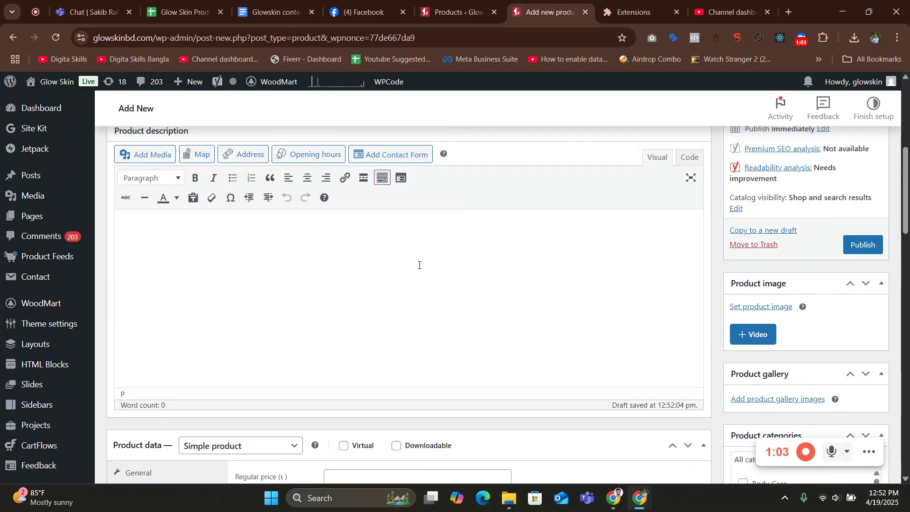
click(273, 11)
scroll(265, 242, down, 4)
click(266, 242)
scroll(265, 240, down, 2)
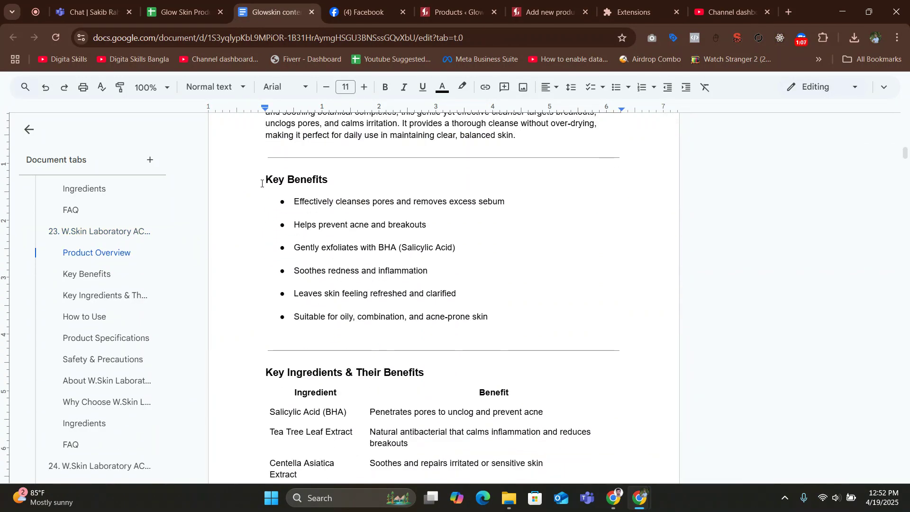
drag(262, 179, 561, 325)
scroll(345, 267, down, 3)
scroll(368, 280, down, 15)
scroll(360, 347, down, 9)
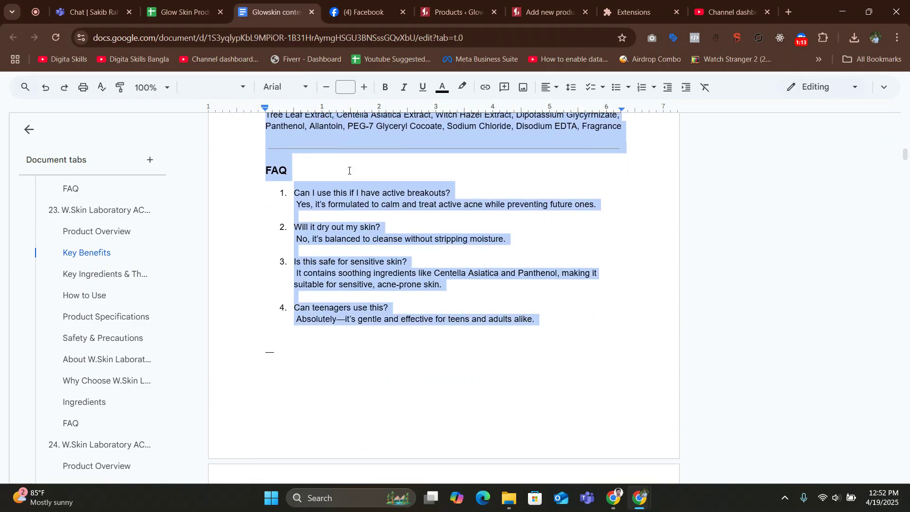
right_click(355, 142)
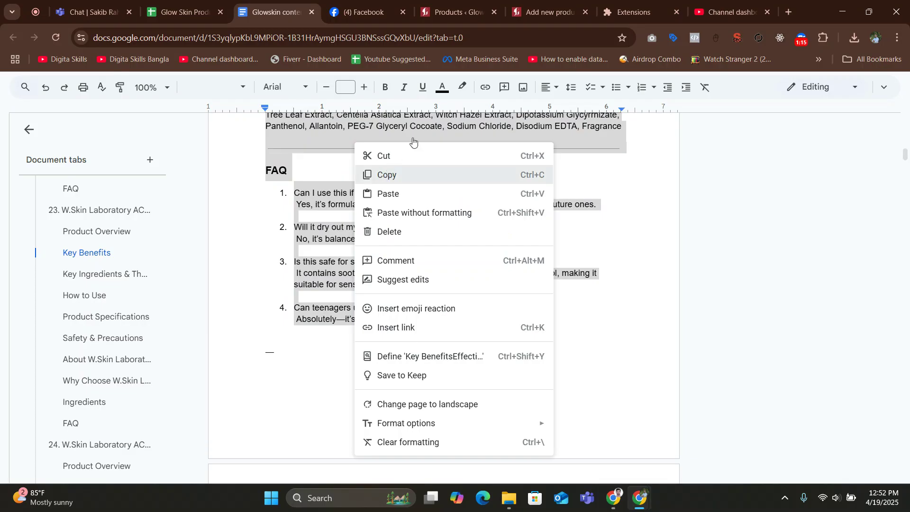
click(413, 174)
Return to the WordPress product form and paste the copied content into the main product description
click(550, 12)
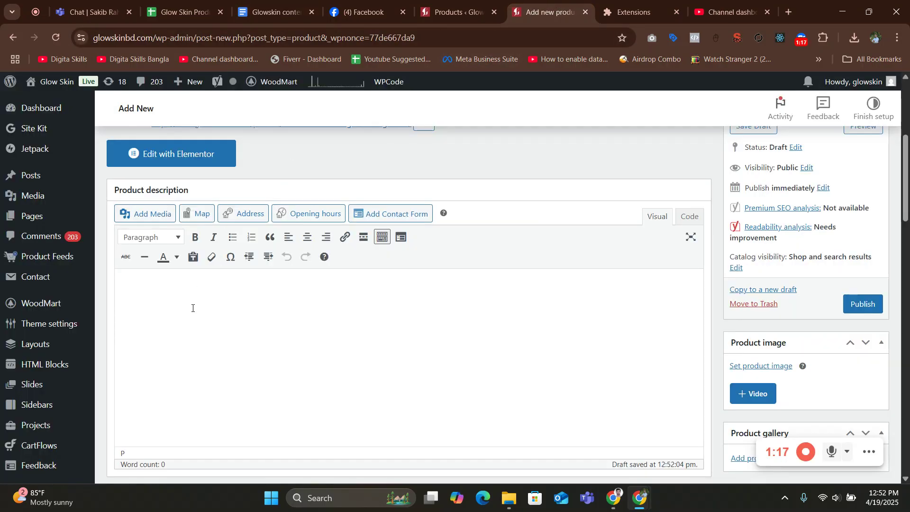
right_click(193, 308)
click(245, 295)
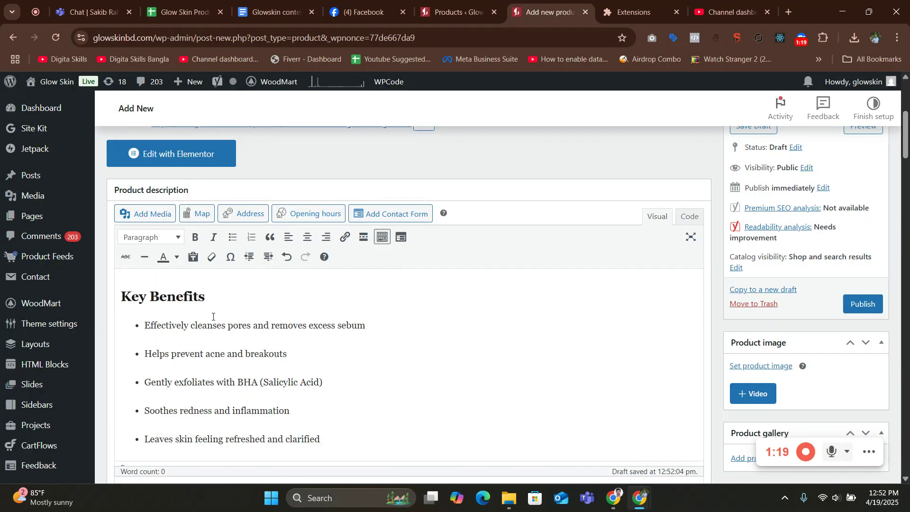
Change the "Key Benefits" heading in the product description to Heading 2
click(190, 297)
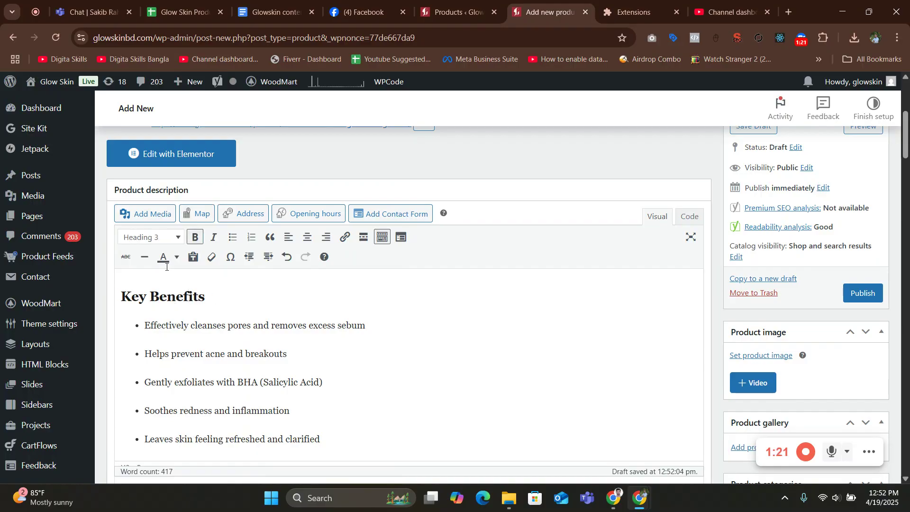
scroll(430, 252, up, 3)
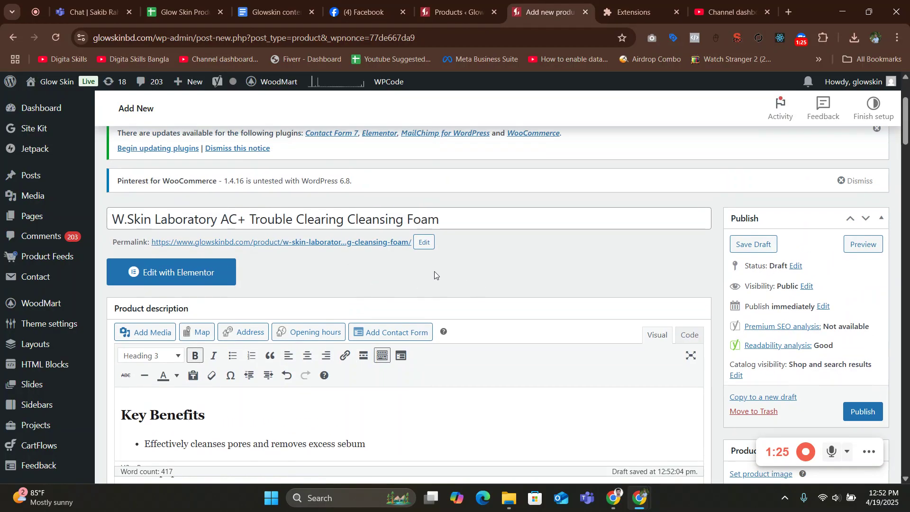
scroll(434, 271, down, 1)
scroll(476, 259, up, 1)
scroll(383, 218, down, 1)
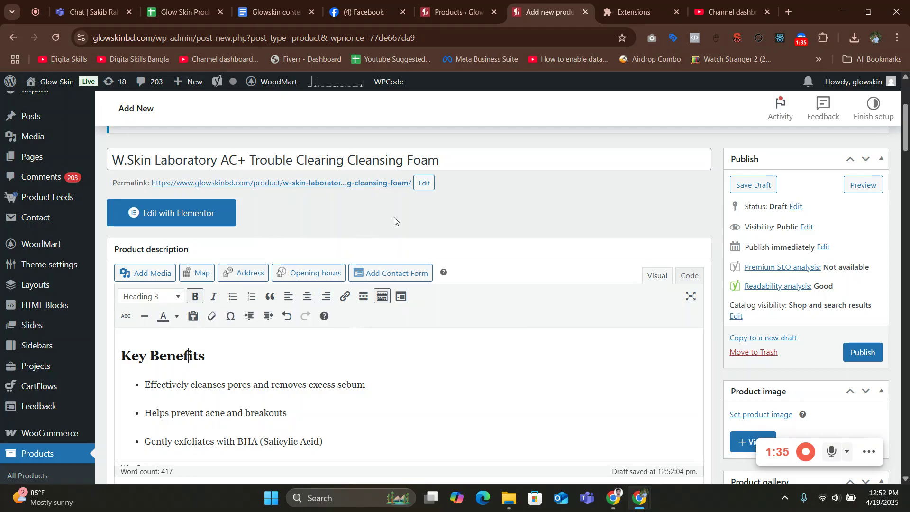
scroll(416, 217, down, 3)
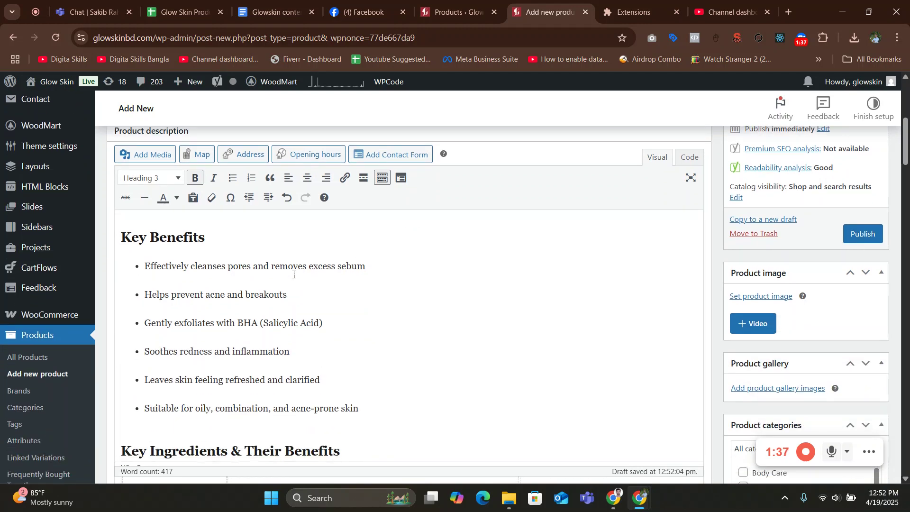
scroll(208, 300, up, 2)
click(157, 237)
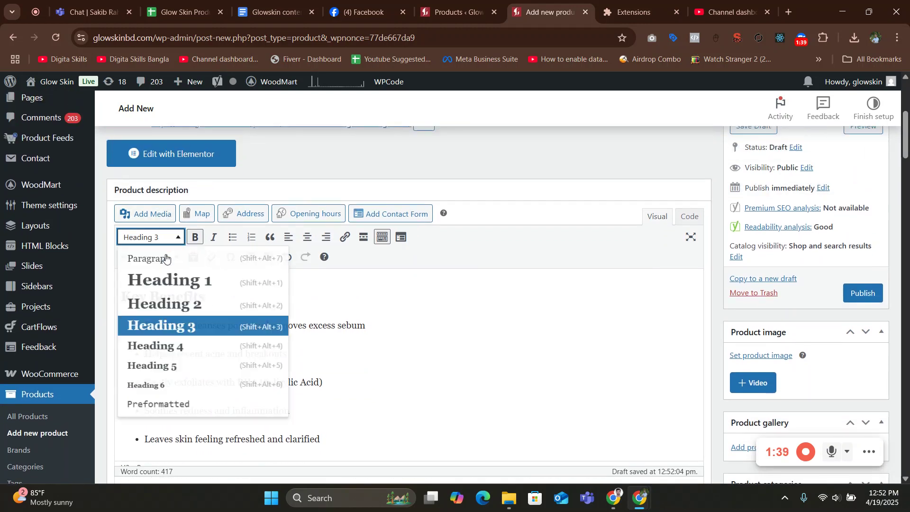
click(183, 306)
Change the "Key Ingredients & Their Benefits" heading in the product description to Heading 2
scroll(225, 332, down, 4)
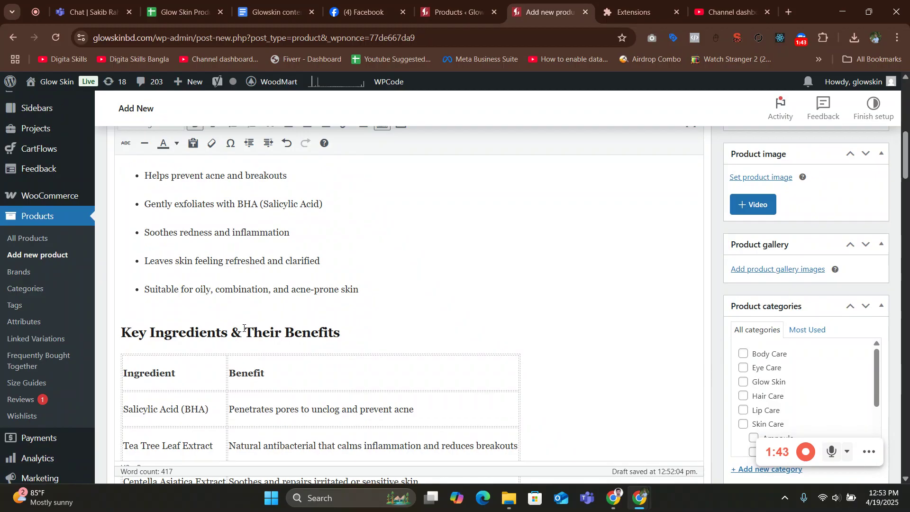
scroll(208, 316, up, 1)
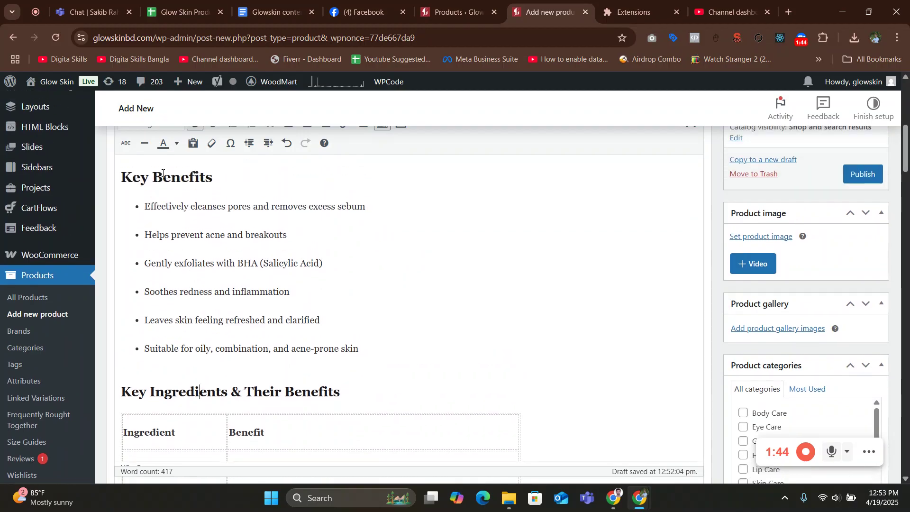
click(150, 124)
click(174, 192)
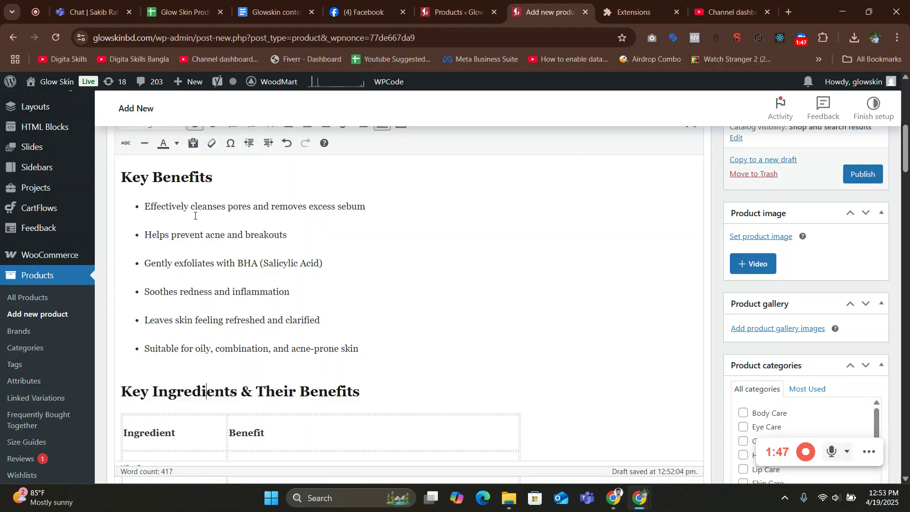
Change the "About W.Skin Laboratory" heading in the product description to Heading 2
scroll(237, 311, down, 10)
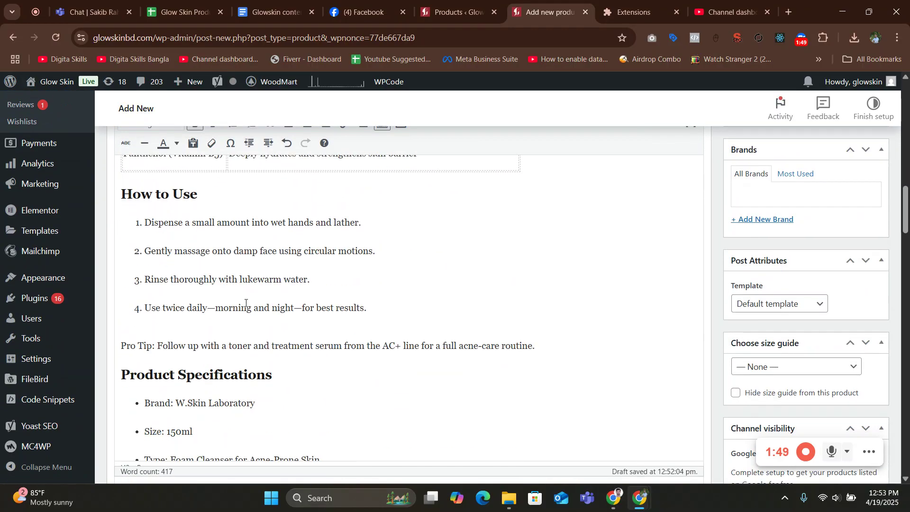
scroll(178, 299, down, 13)
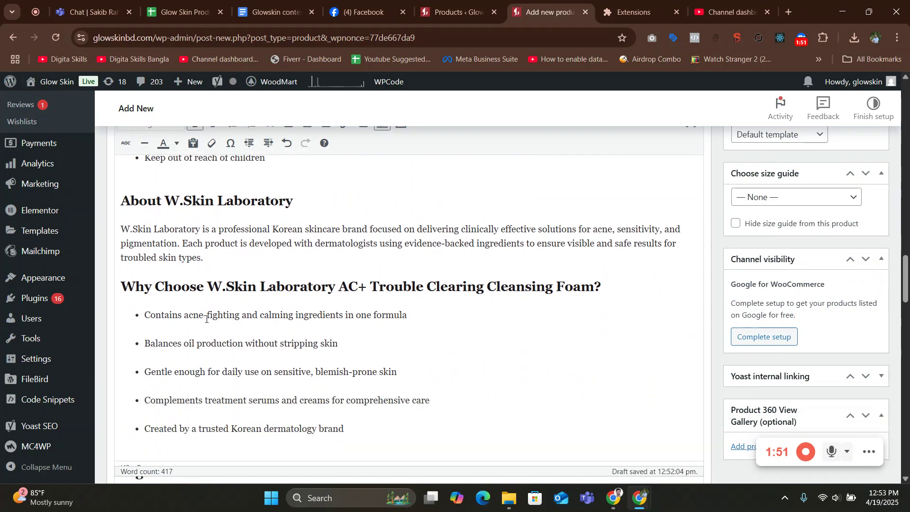
scroll(216, 298, up, 3)
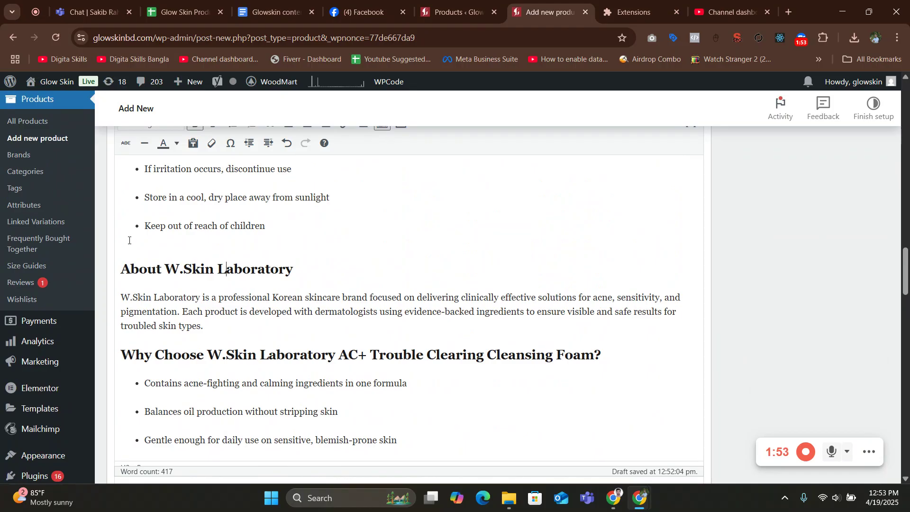
scroll(133, 190, up, 3)
click(161, 131)
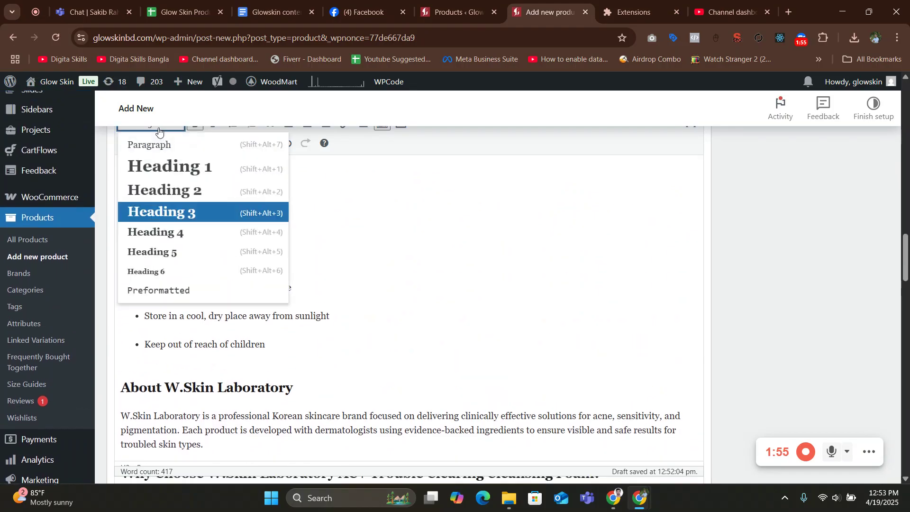
click(175, 192)
scroll(208, 318, down, 10)
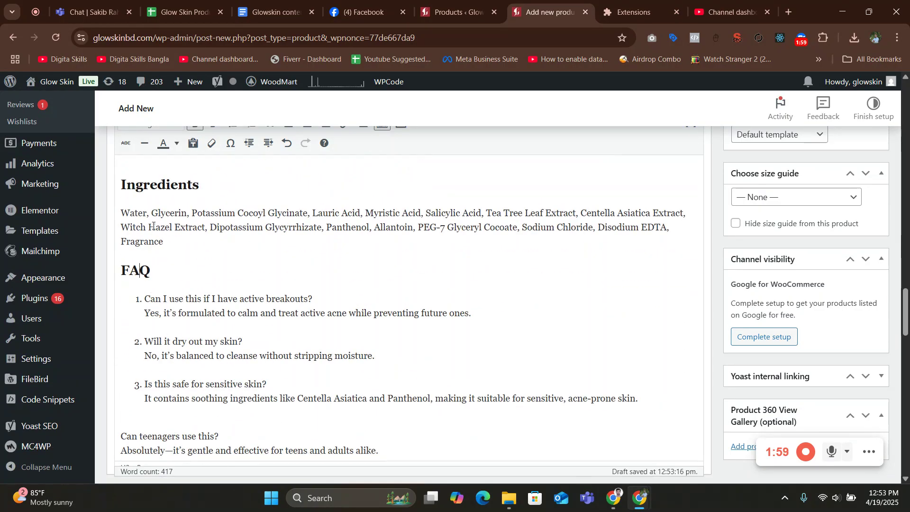
Change the "FAQ" heading in the product description to Heading 2
click(165, 133)
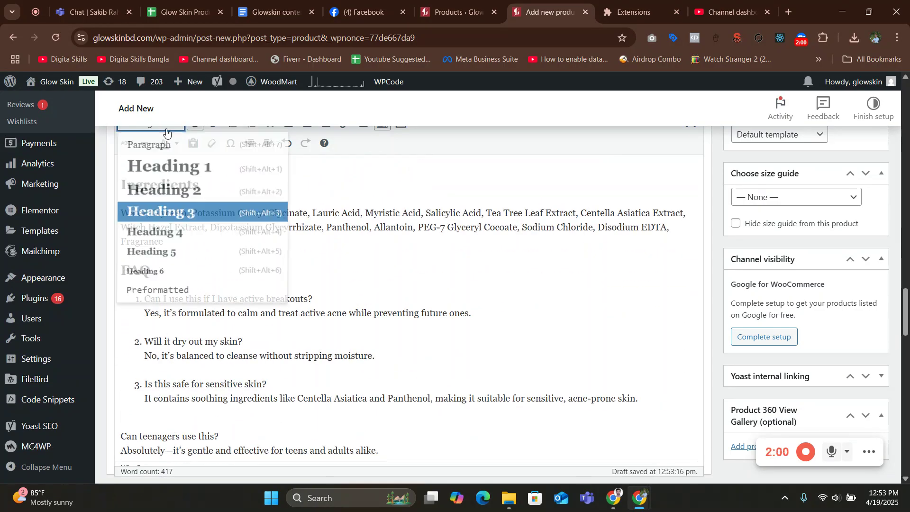
click(180, 194)
scroll(170, 338, down, 1)
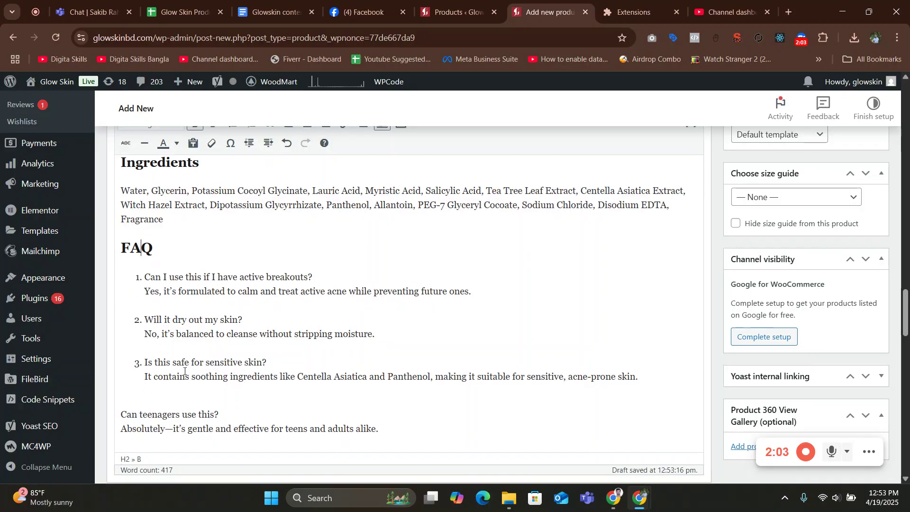
Upload the five AC+ cleansing foam images from Downloads and set AC-Trouble-Clearing-Cleansing-Foam-150ml as the product image
scroll(200, 346, up, 5)
scroll(390, 327, up, 10)
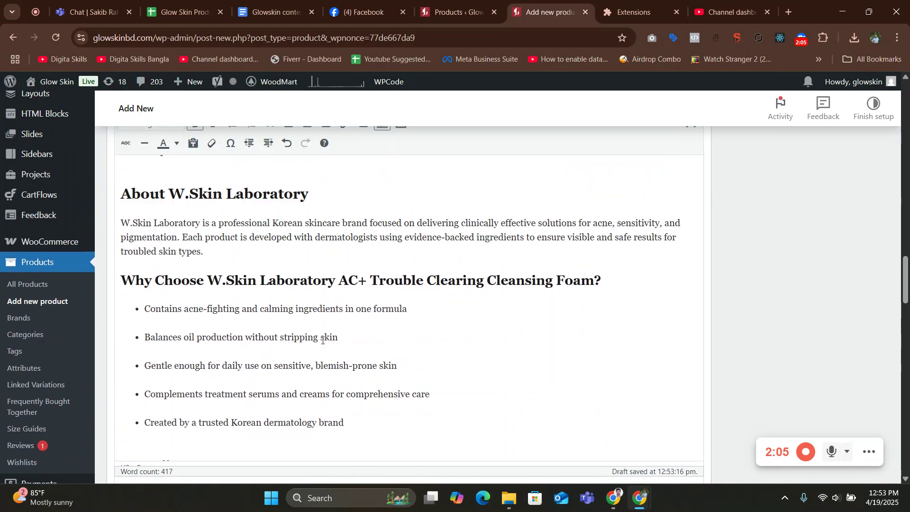
scroll(390, 326, up, 15)
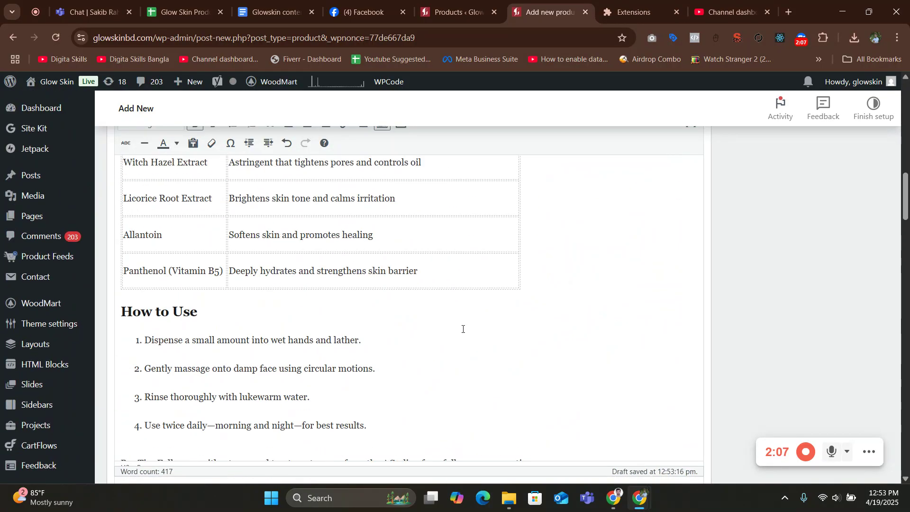
scroll(699, 325, down, 6)
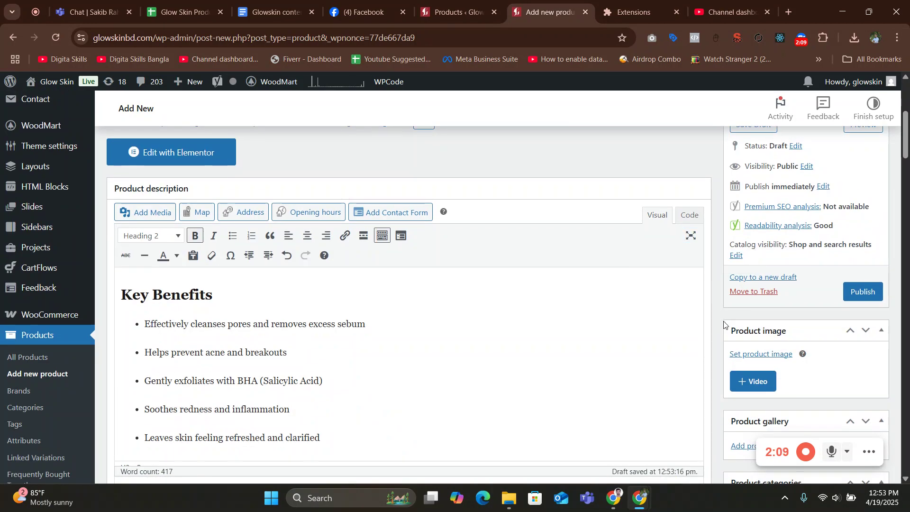
click(757, 237)
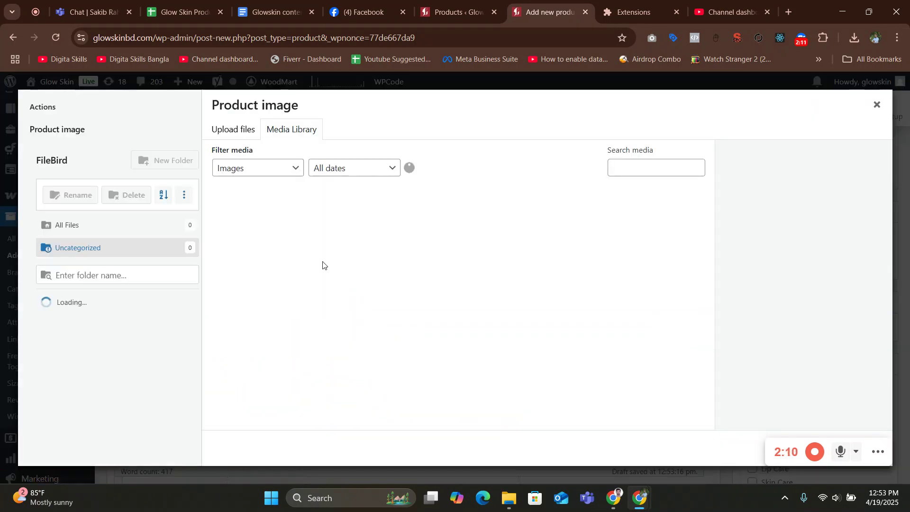
click(233, 131)
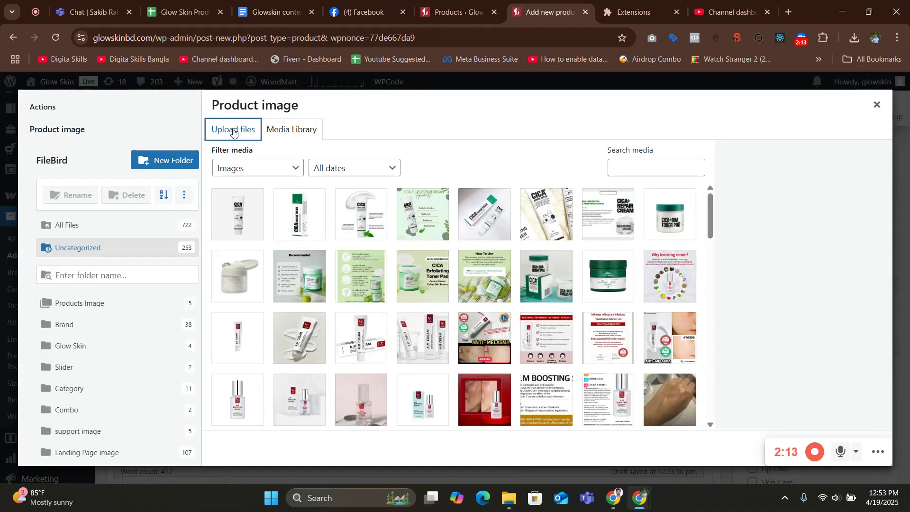
click(514, 288)
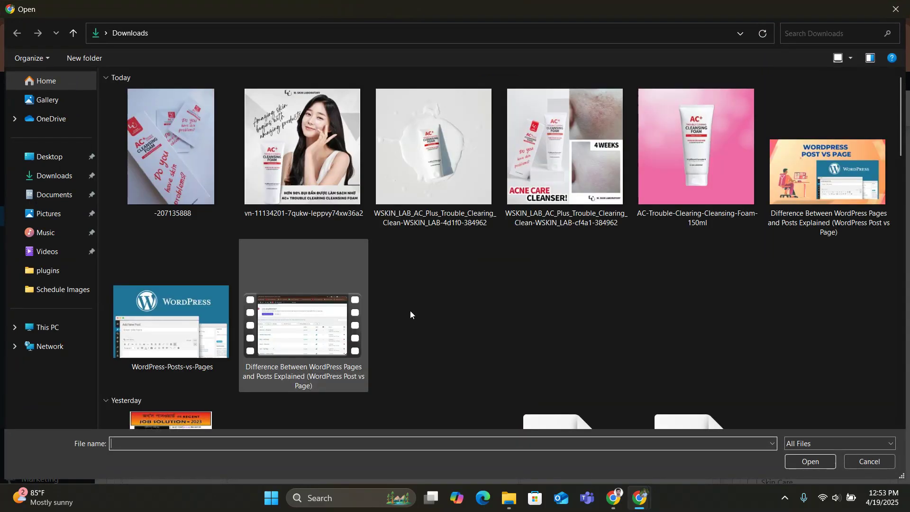
click(816, 446)
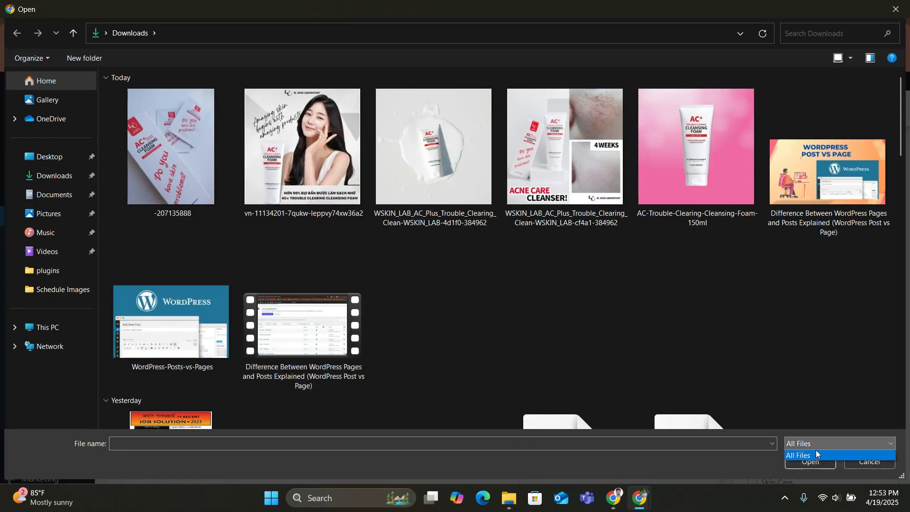
click(703, 366)
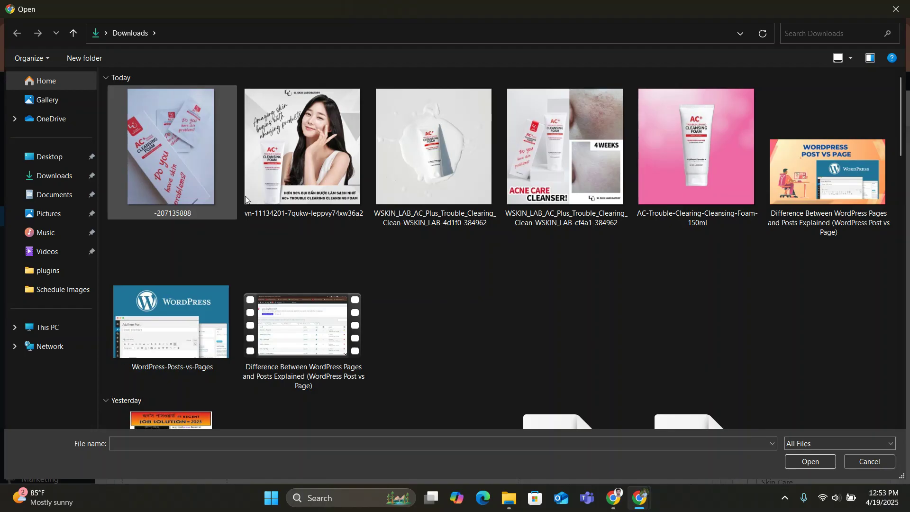
drag(683, 248, 188, 121)
click(705, 269)
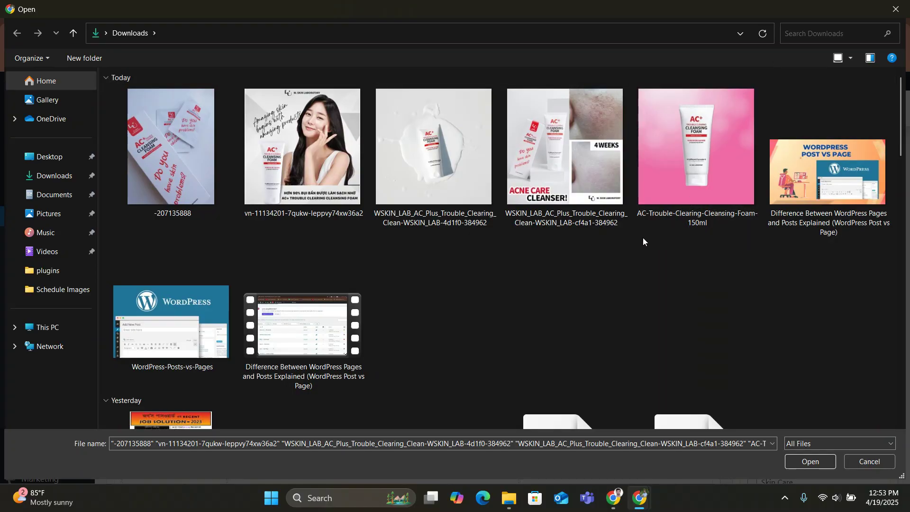
drag(644, 236, 204, 152)
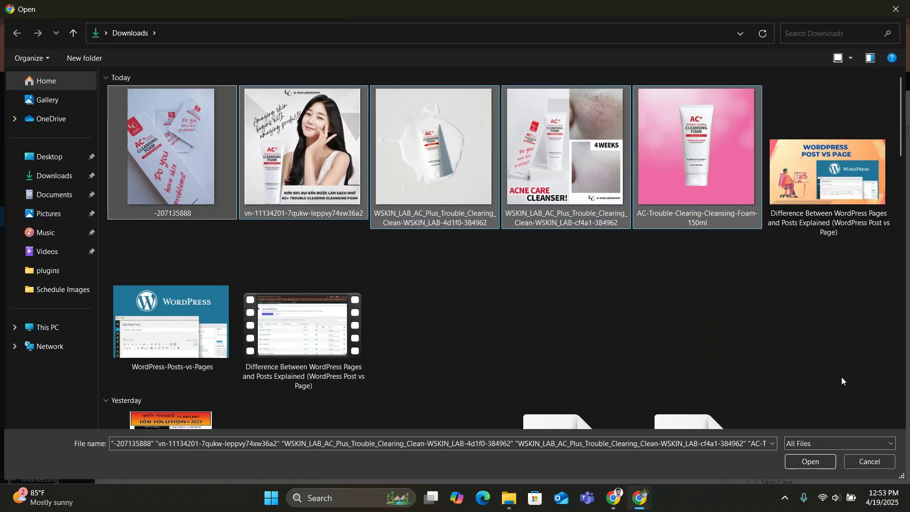
click(814, 462)
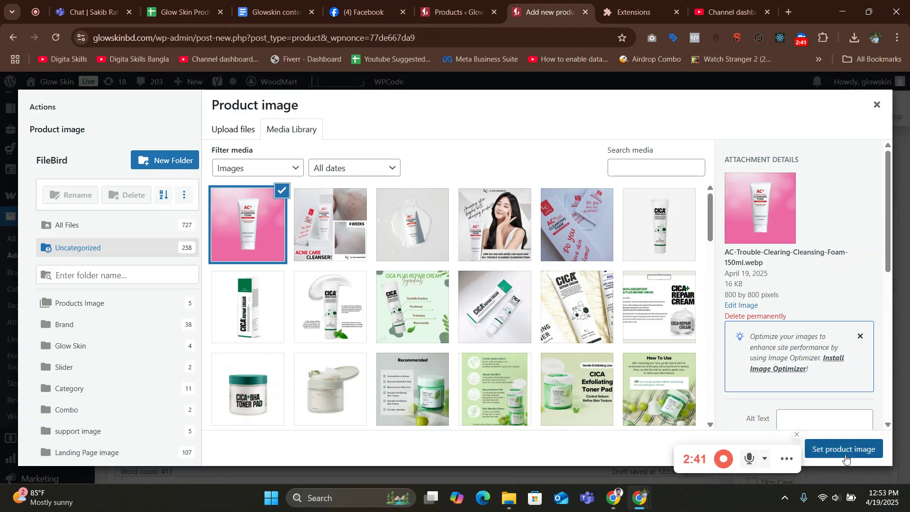
click(844, 450)
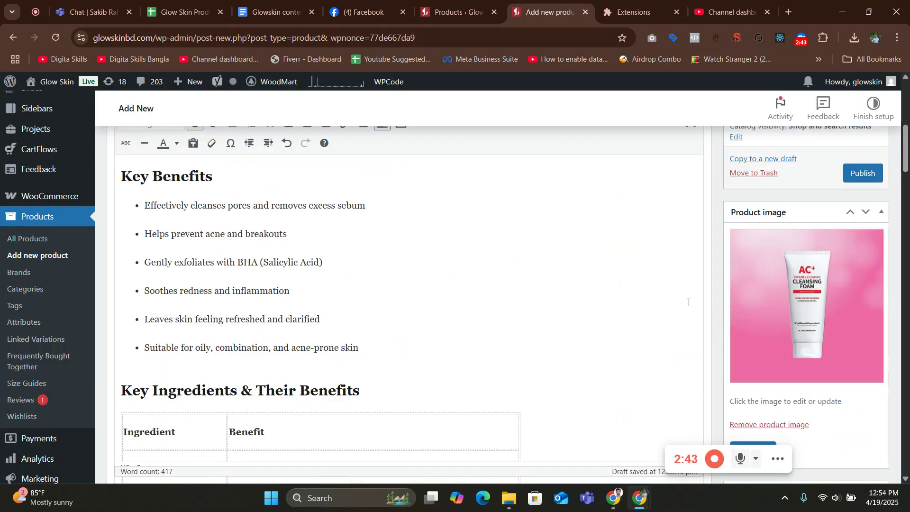
Add the foam-smear tube image and the blue-background "Do you have skin problems?" packaging image to the product gallery
scroll(728, 340, down, 5)
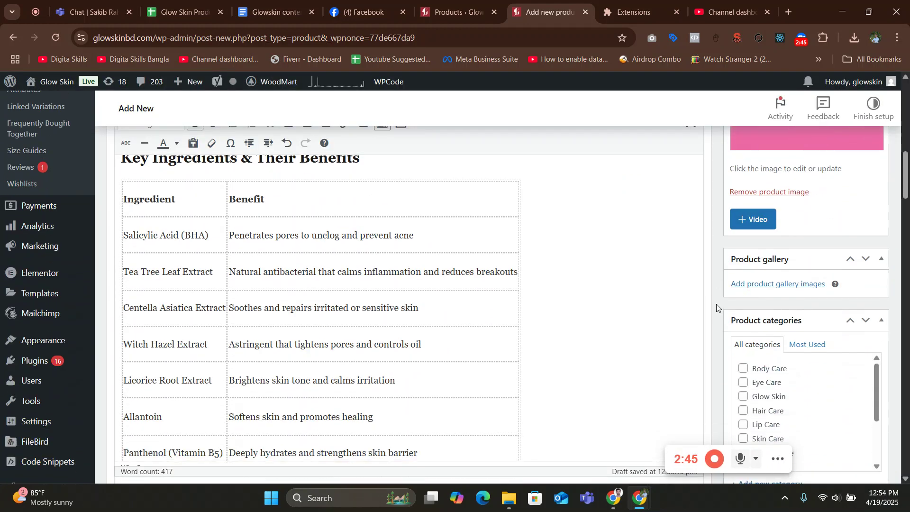
click(781, 281)
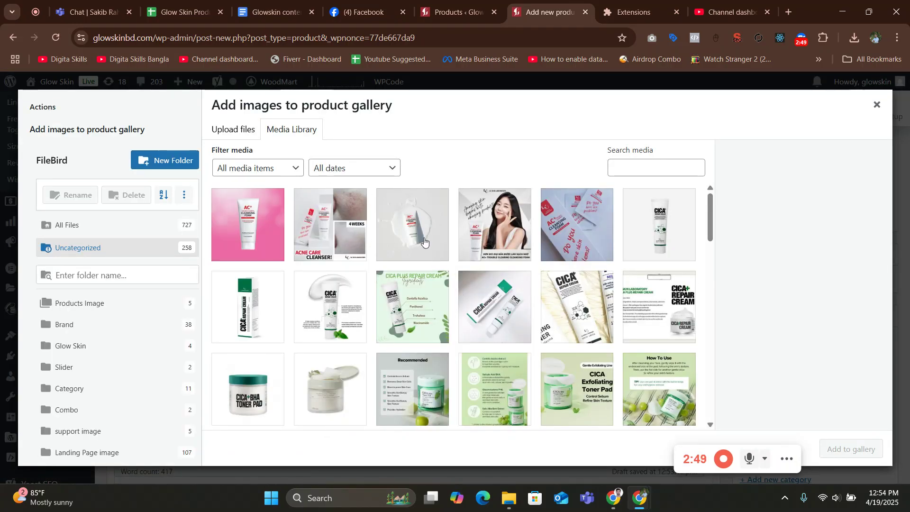
click(424, 242)
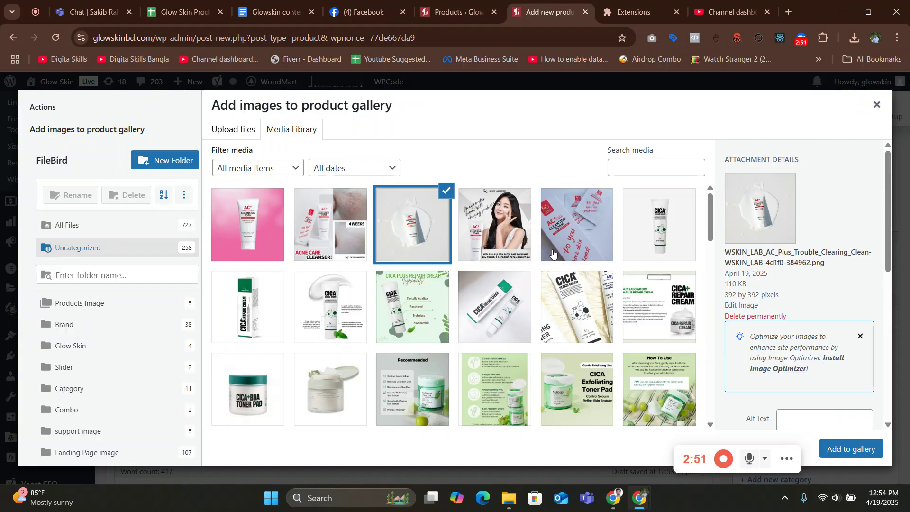
click(603, 232)
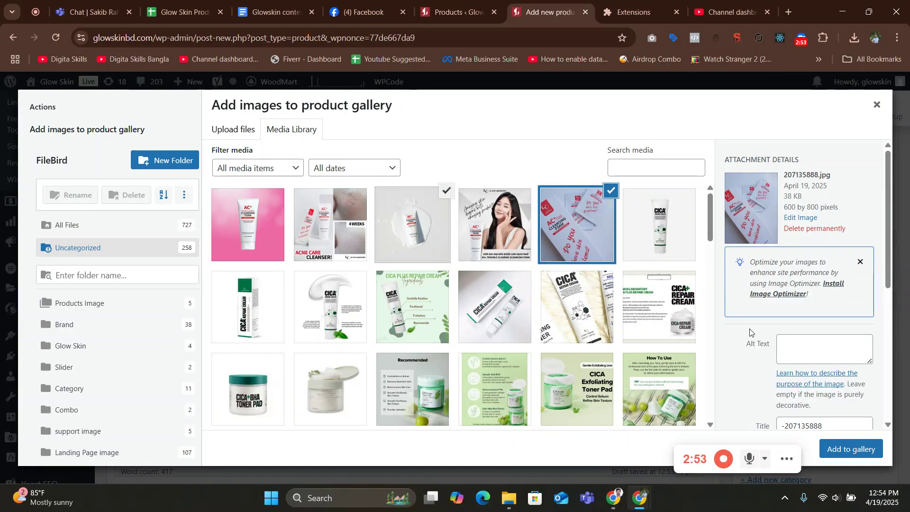
click(854, 448)
Add two blank lines after the last FAQ answer at the end of the product description
scroll(411, 284, down, 15)
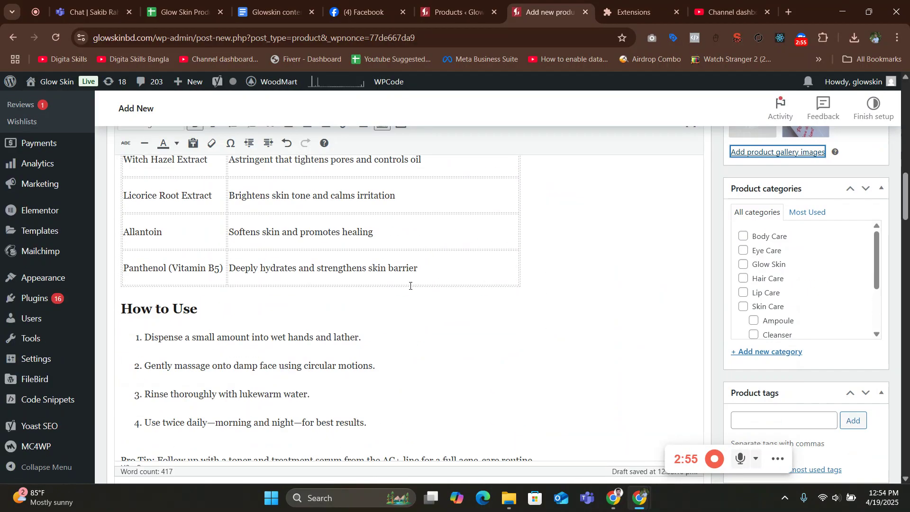
scroll(331, 295, down, 10)
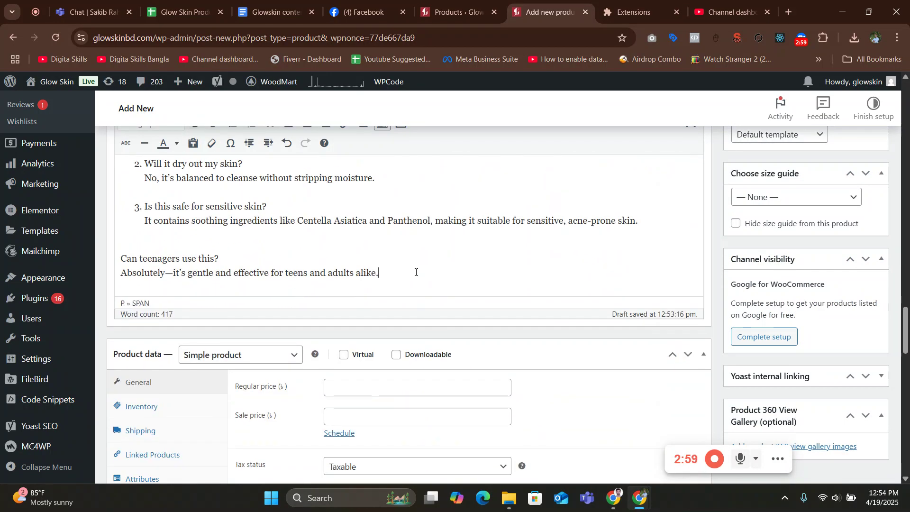
key(Return)
key(Return)
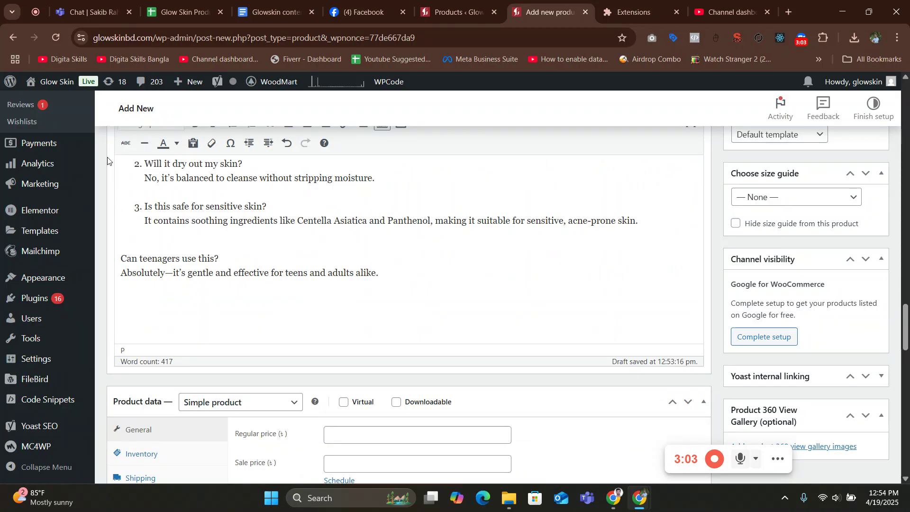
Insert the "Acne Care Cleanser!" image and the AC+ foam image with the female model from the media library into the product description
scroll(107, 161, up, 15)
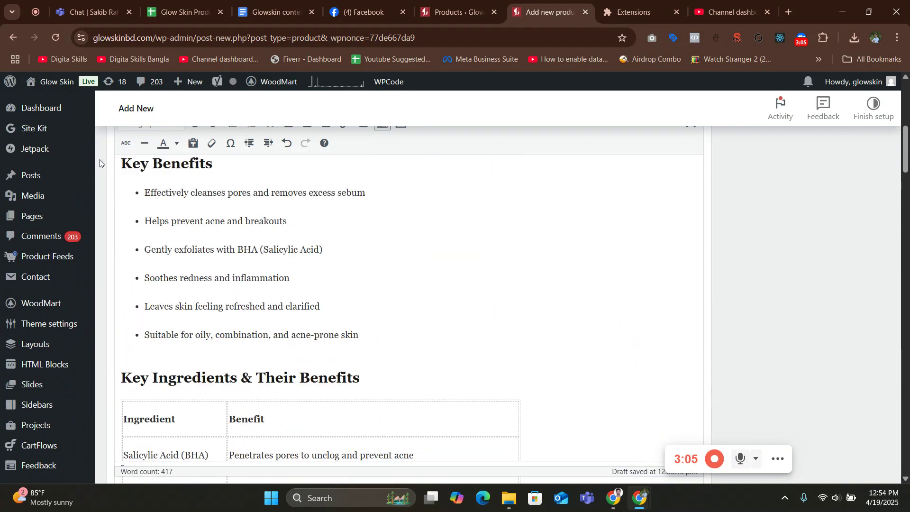
scroll(100, 163, up, 6)
scroll(142, 204, down, 4)
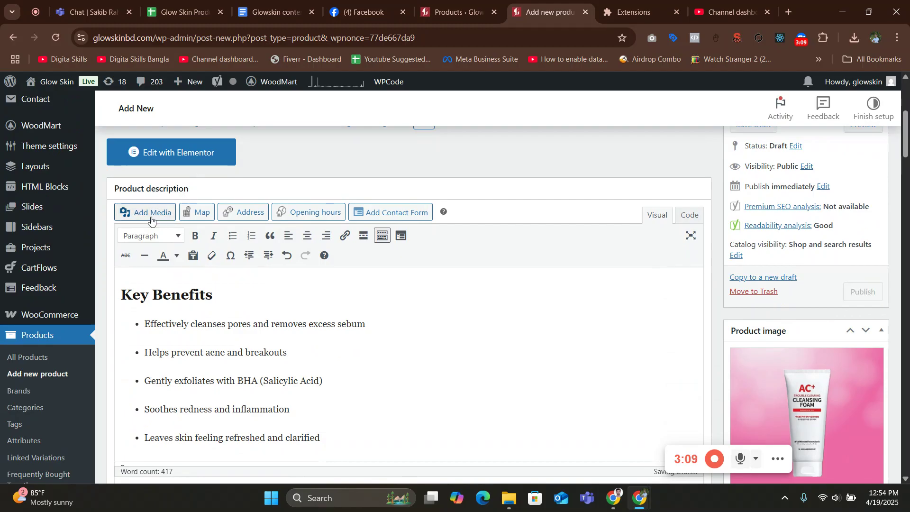
click(150, 212)
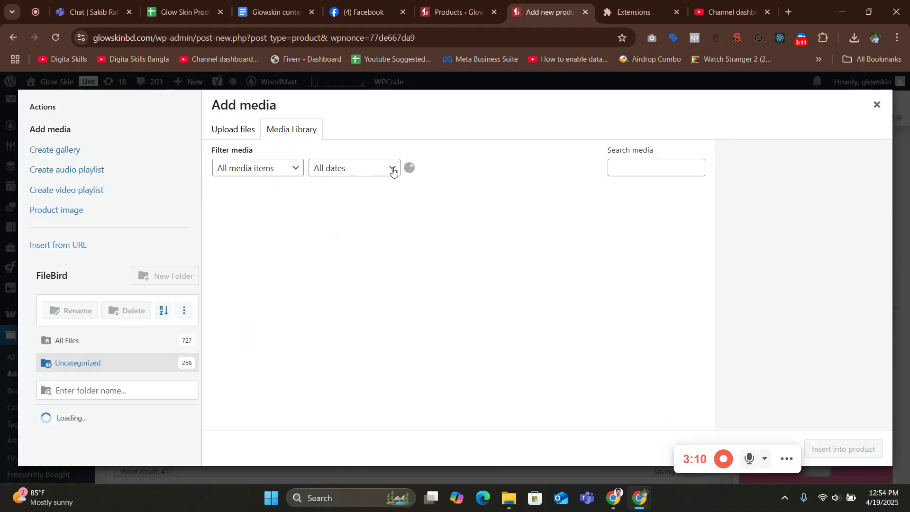
click(343, 239)
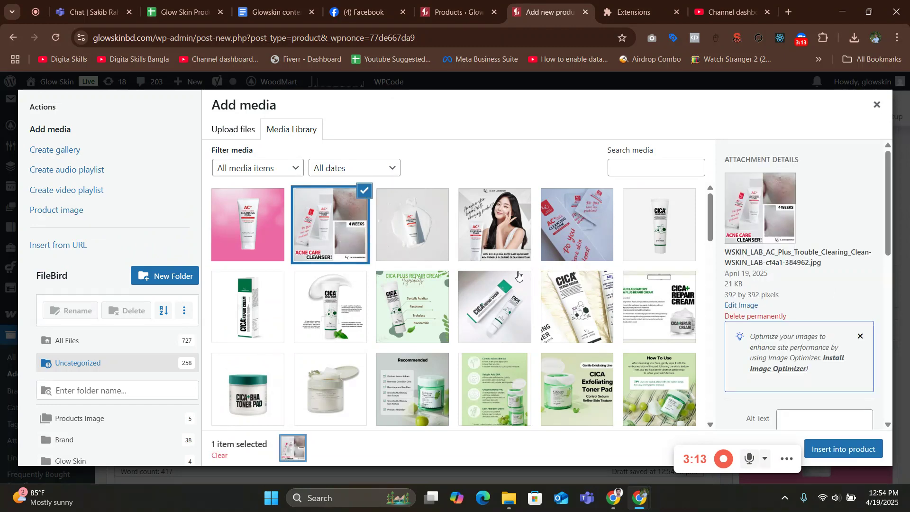
click(496, 242)
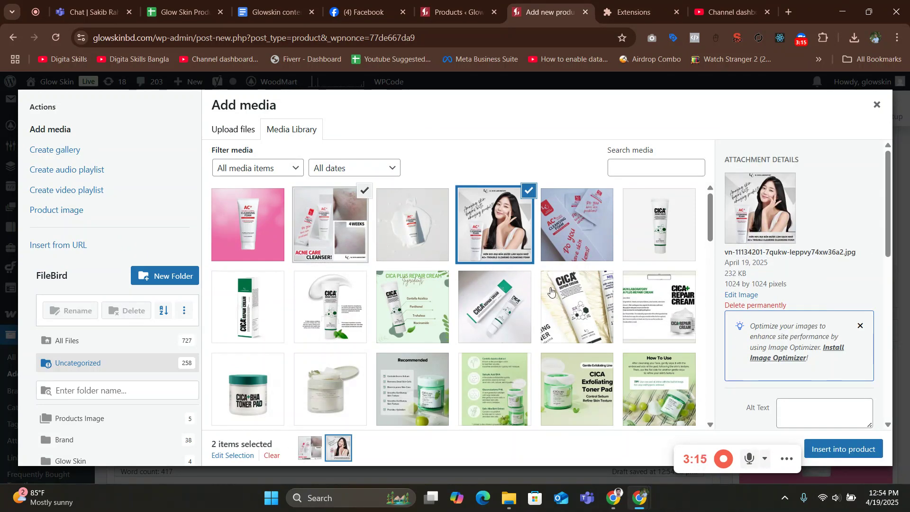
click(846, 455)
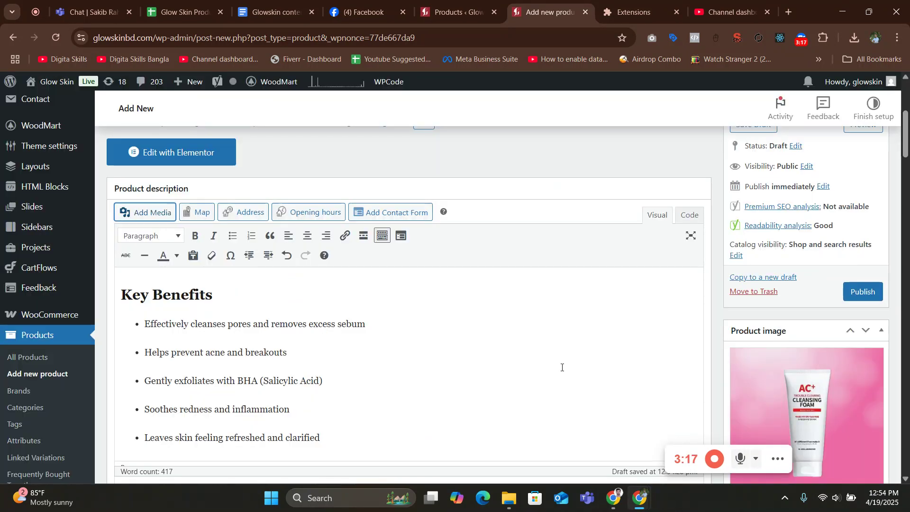
Review the images inserted at the end of the product description and check the "Acne Care Cleanser!" image's details without changing them
scroll(285, 339, down, 10)
scroll(284, 338, down, 15)
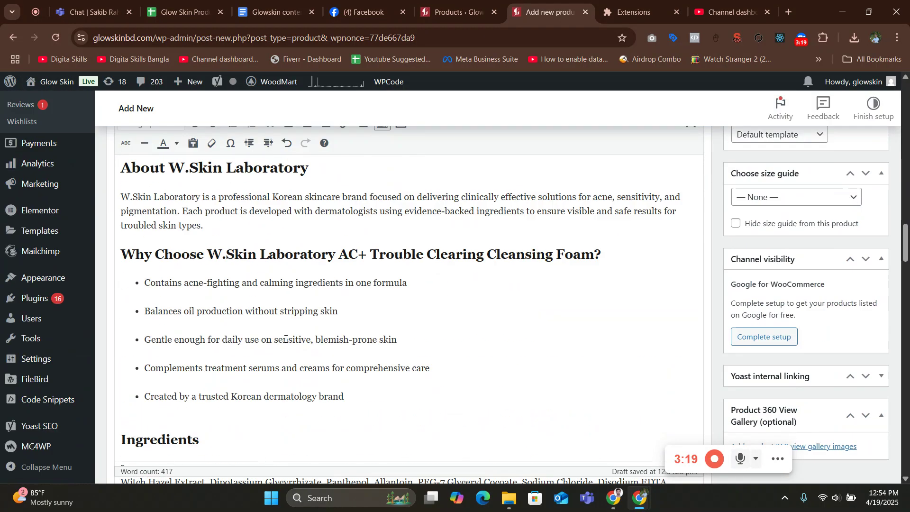
scroll(288, 338, down, 3)
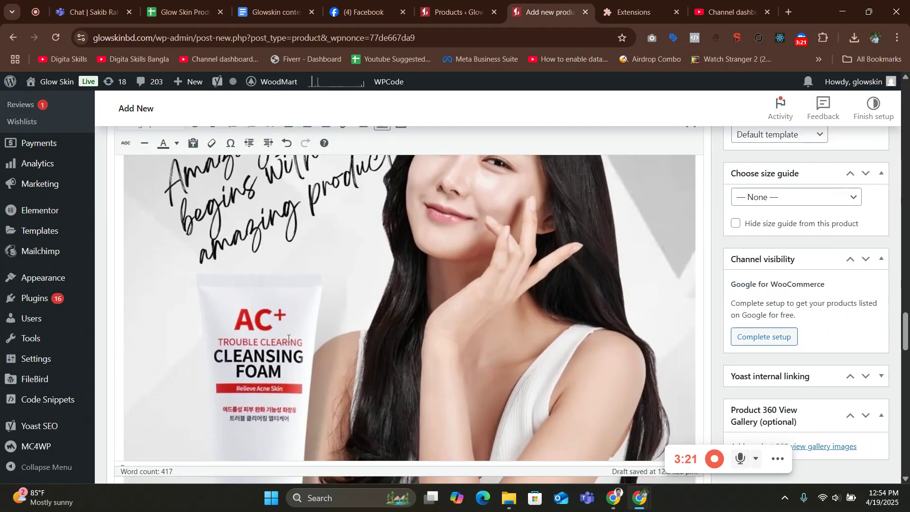
scroll(294, 308, up, 5)
click(298, 278)
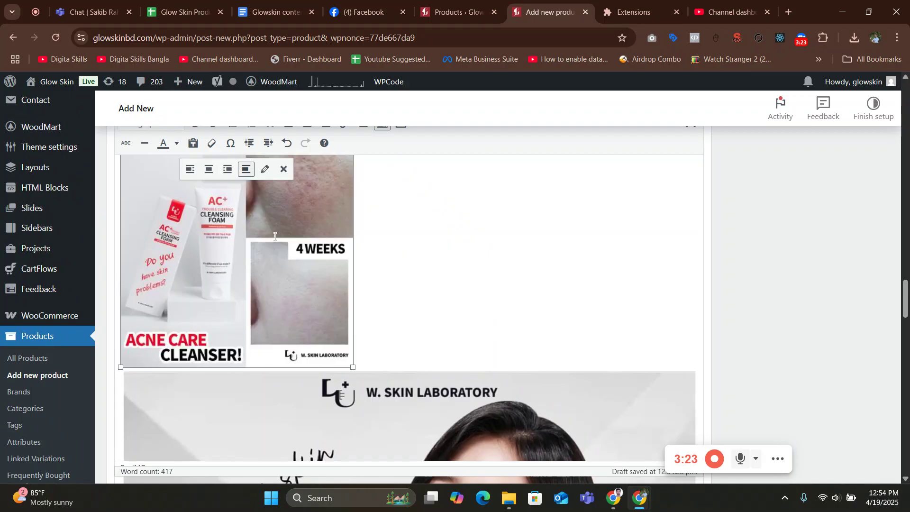
click(265, 170)
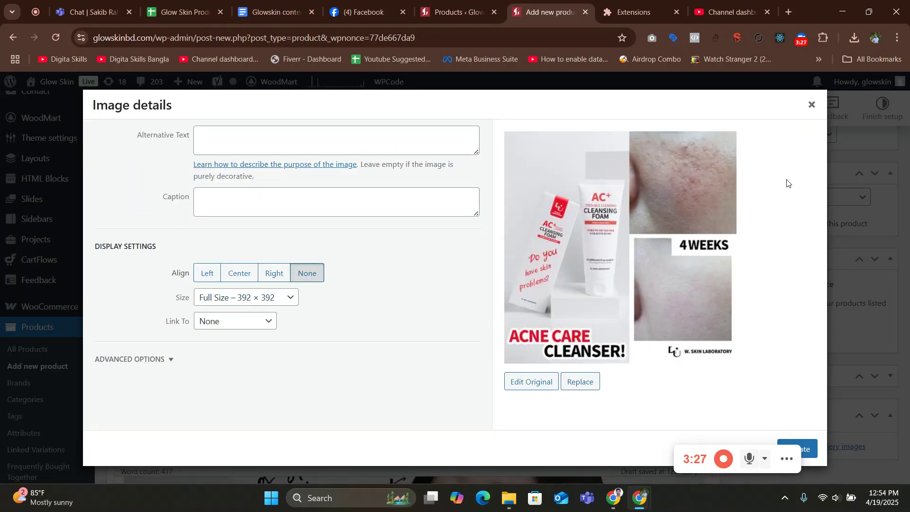
click(812, 109)
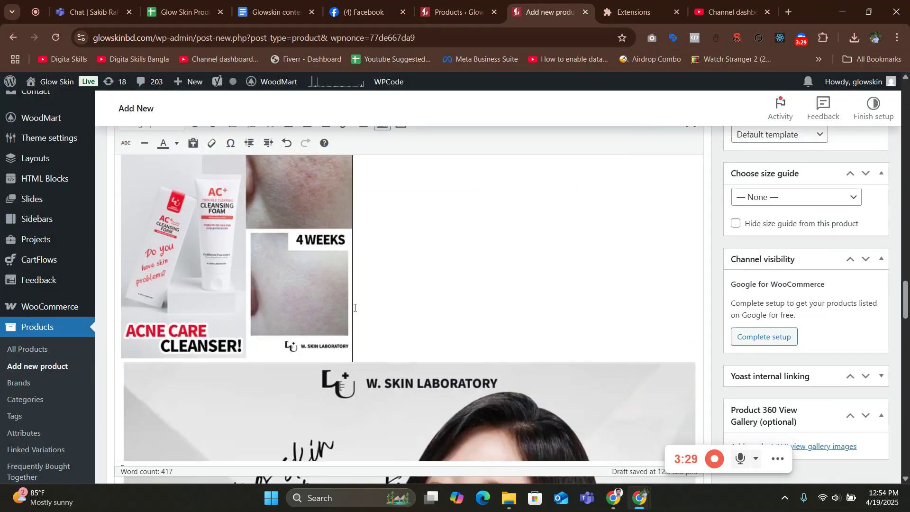
Set the product's regular price to 1700 and its sale price to 1500
scroll(355, 308, down, 5)
scroll(355, 309, down, 2)
scroll(310, 312, down, 4)
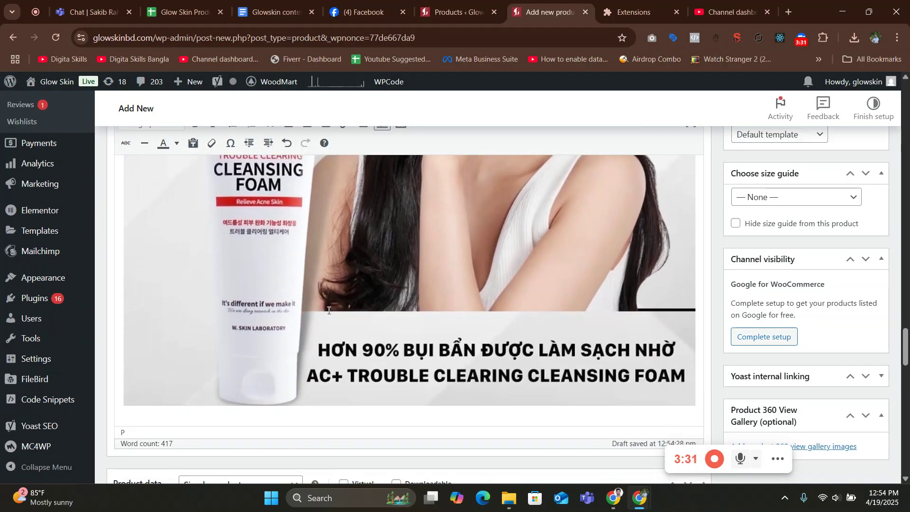
scroll(379, 304, up, 15)
scroll(644, 276, up, 20)
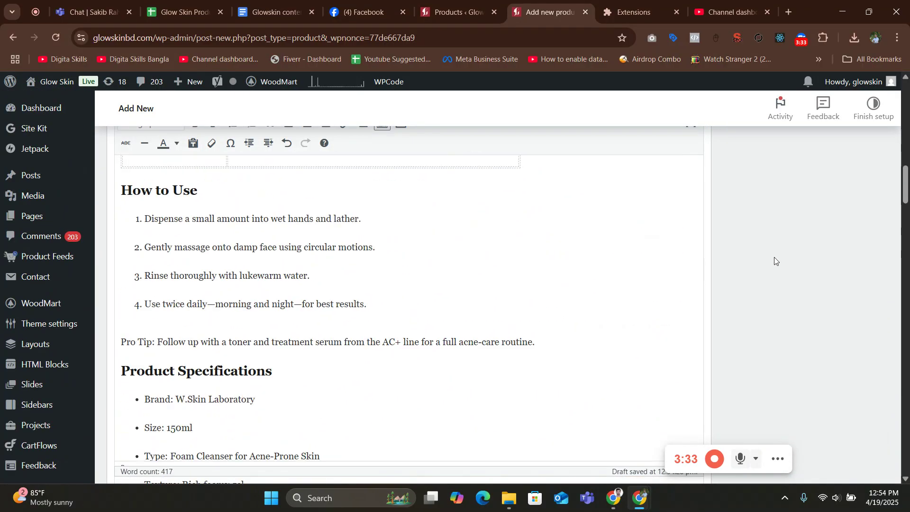
scroll(626, 288, down, 20)
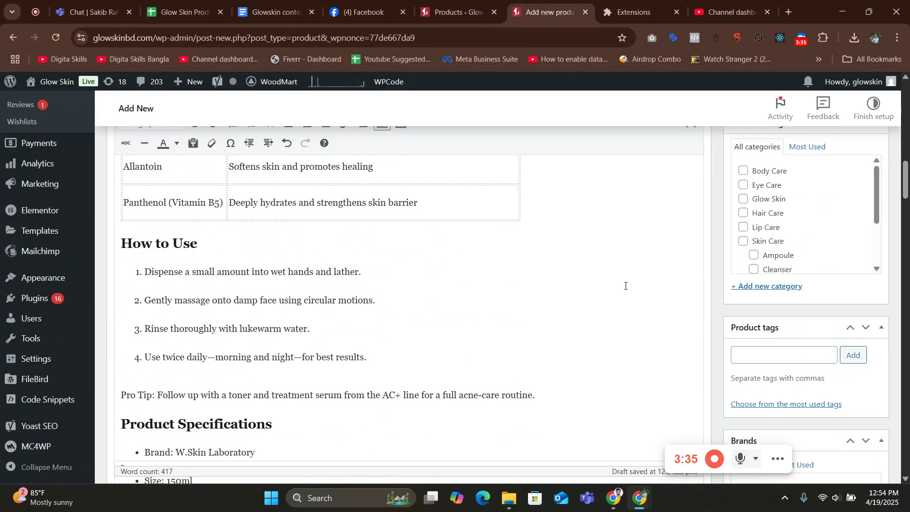
scroll(433, 280, down, 8)
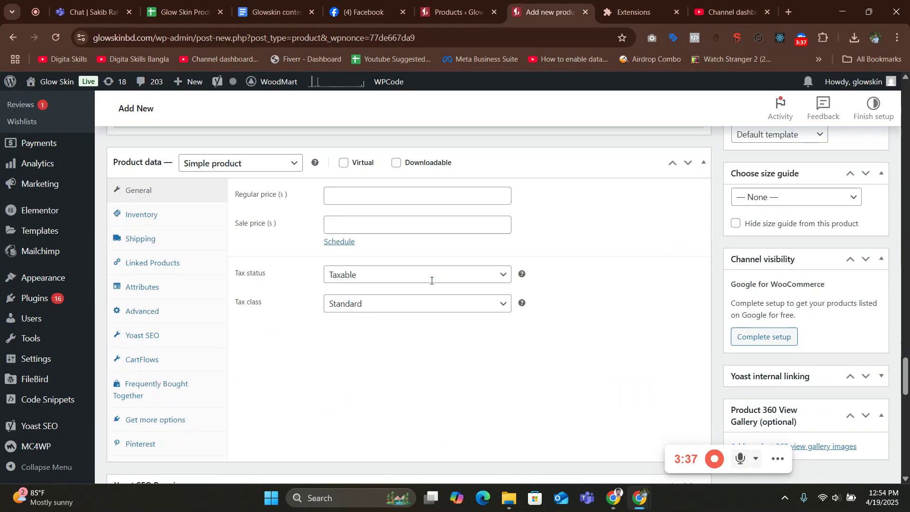
scroll(386, 284, up, 2)
click(373, 280)
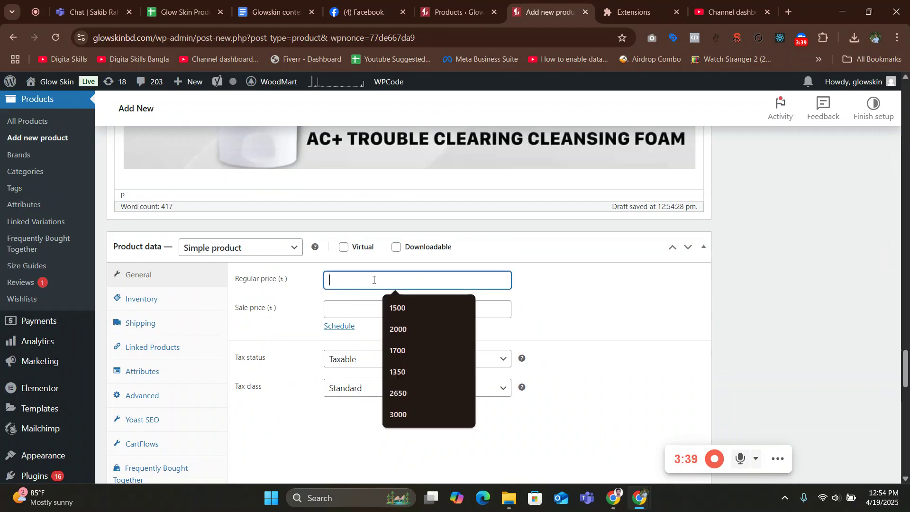
click(399, 351)
click(375, 306)
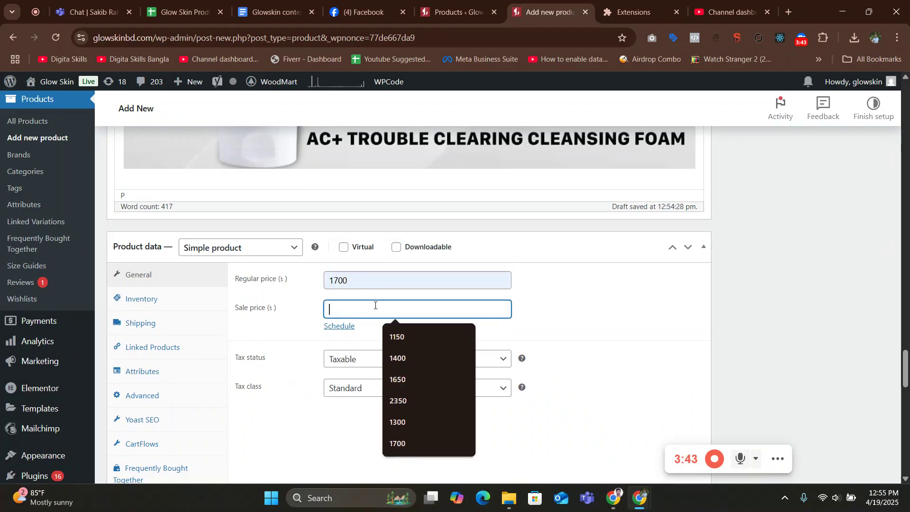
text(1500)
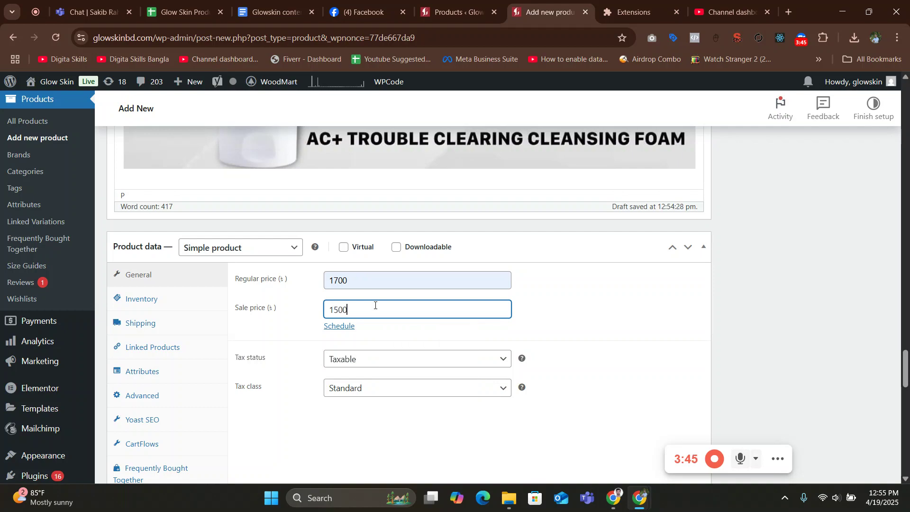
Publish the W.Skin Laboratory AC+ Trouble Clearing Cleansing Foam product
scroll(750, 293, up, 15)
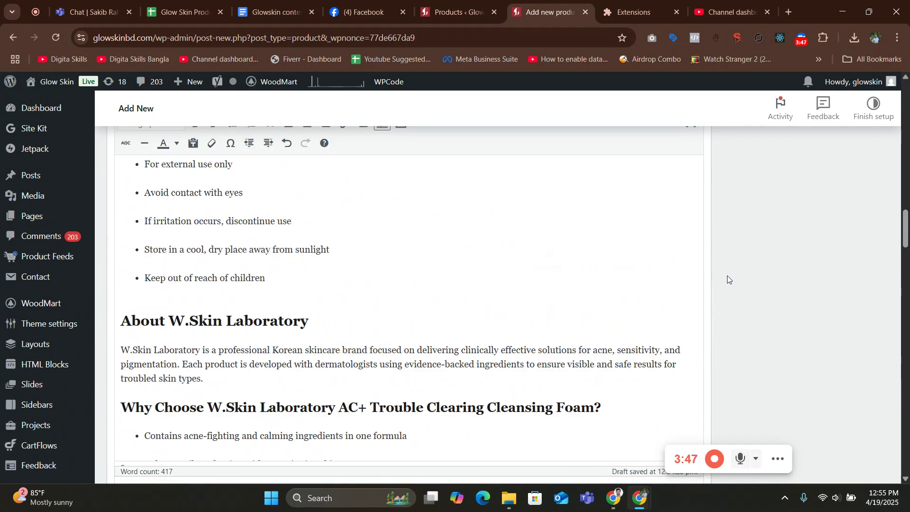
scroll(728, 280, up, 15)
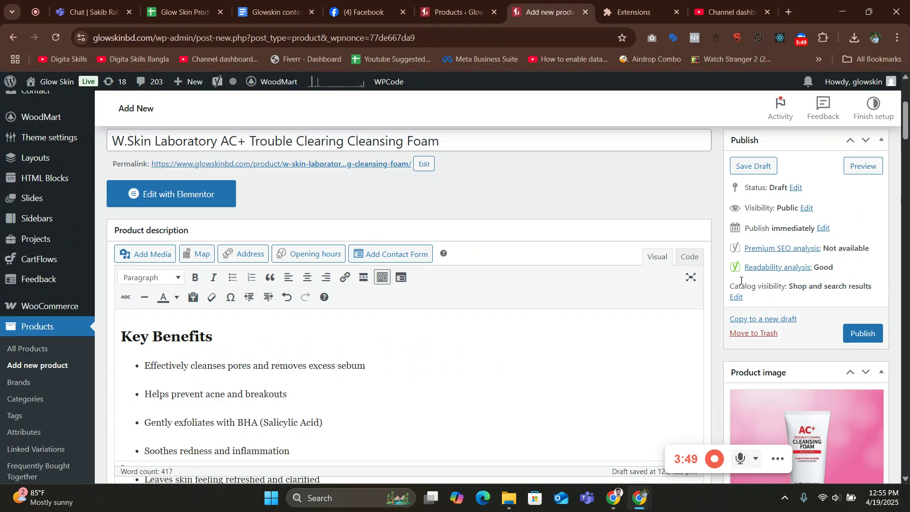
scroll(742, 280, down, 1)
click(862, 304)
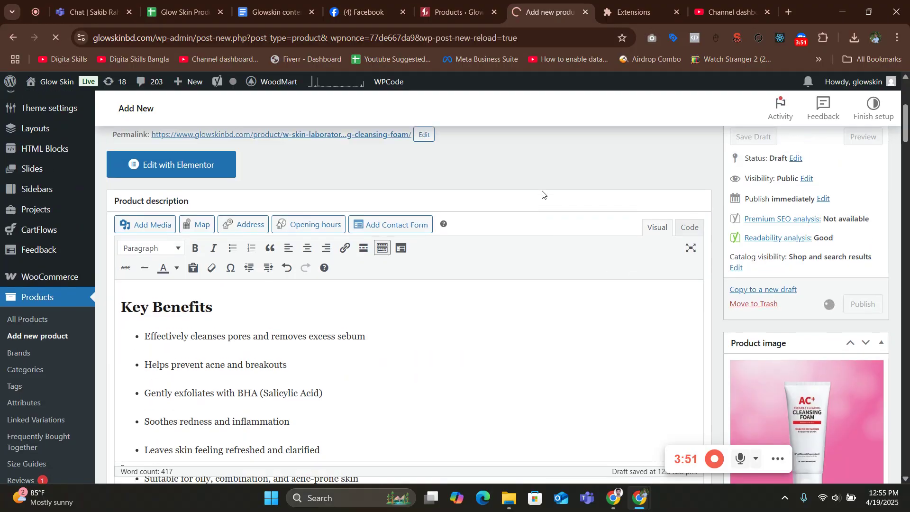
scroll(544, 195, up, 5)
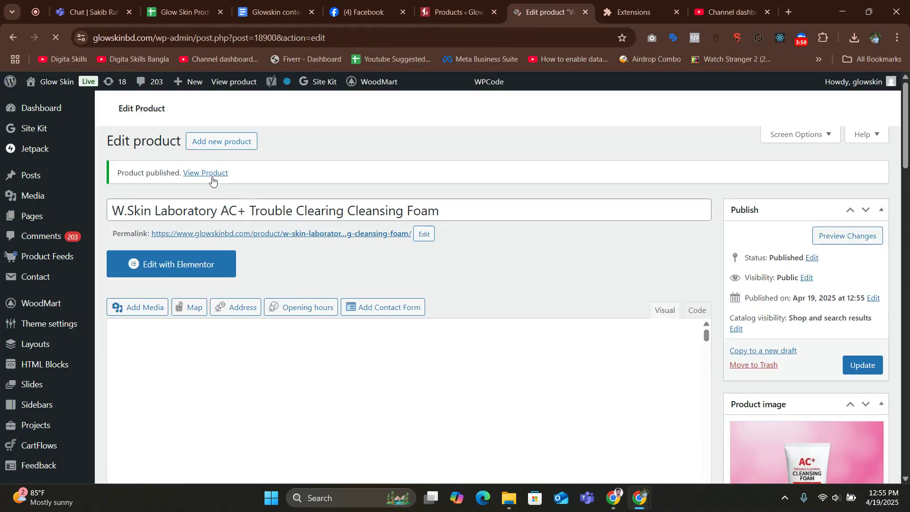
View the published product page in a new tab, checking its gallery images, short description, full description and description images
ctrl+click(212, 175)
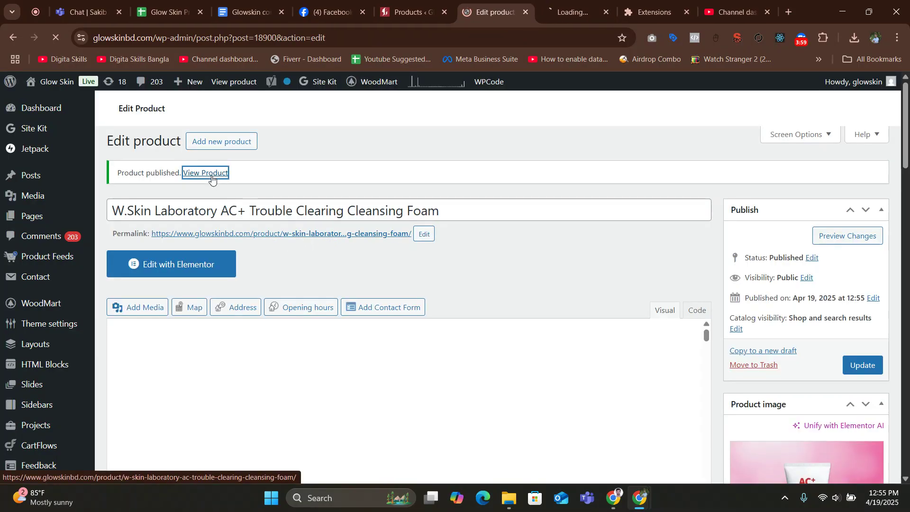
click(558, 14)
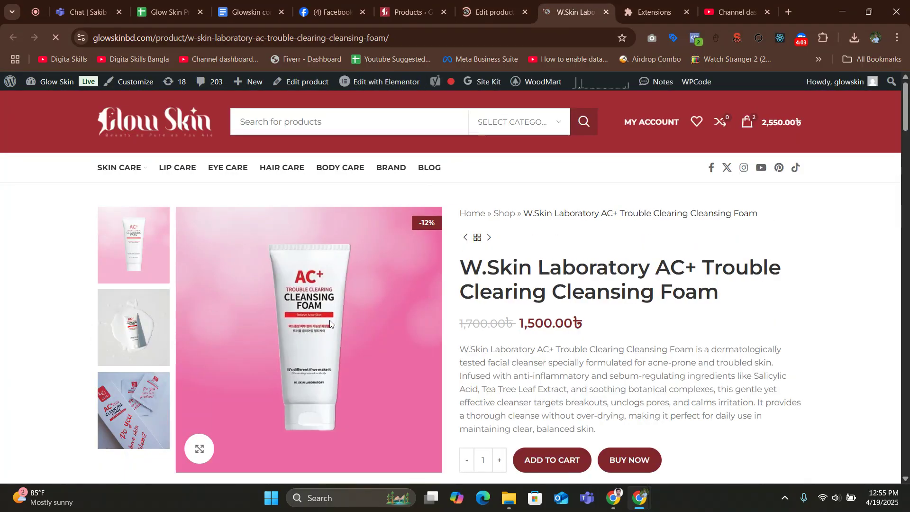
scroll(275, 320, down, 1)
click(153, 362)
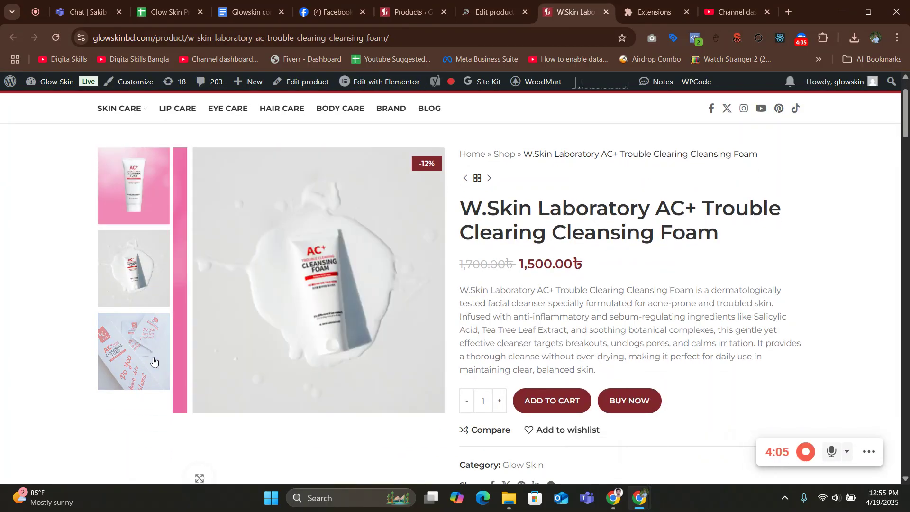
triple_click(579, 331)
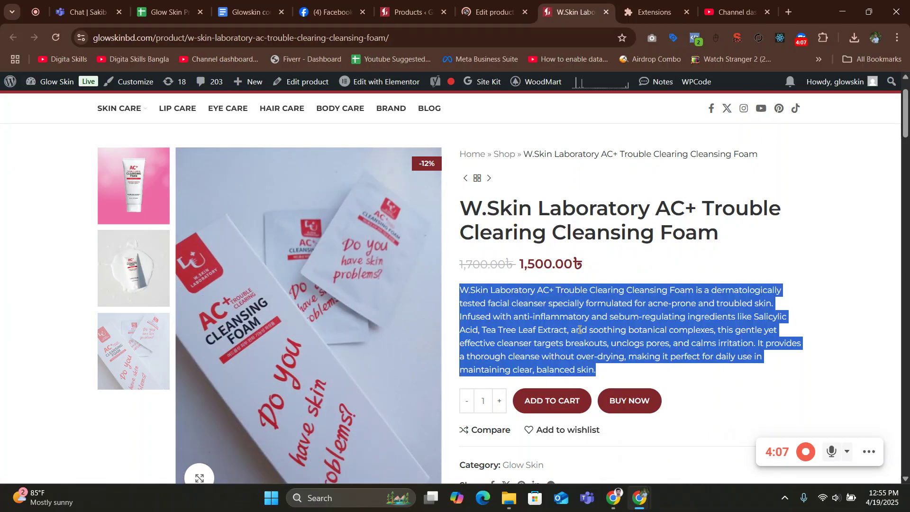
click(628, 315)
scroll(545, 308, down, 4)
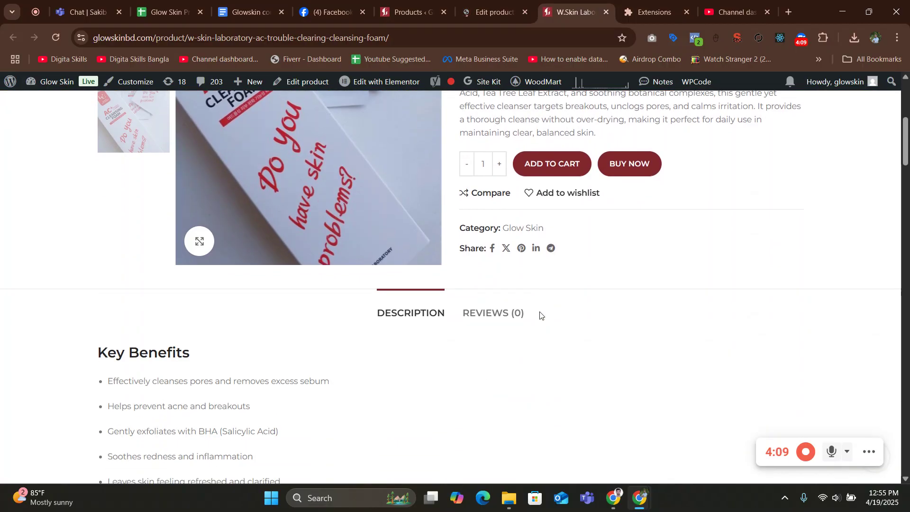
scroll(341, 318, down, 2)
scroll(140, 356, down, 16)
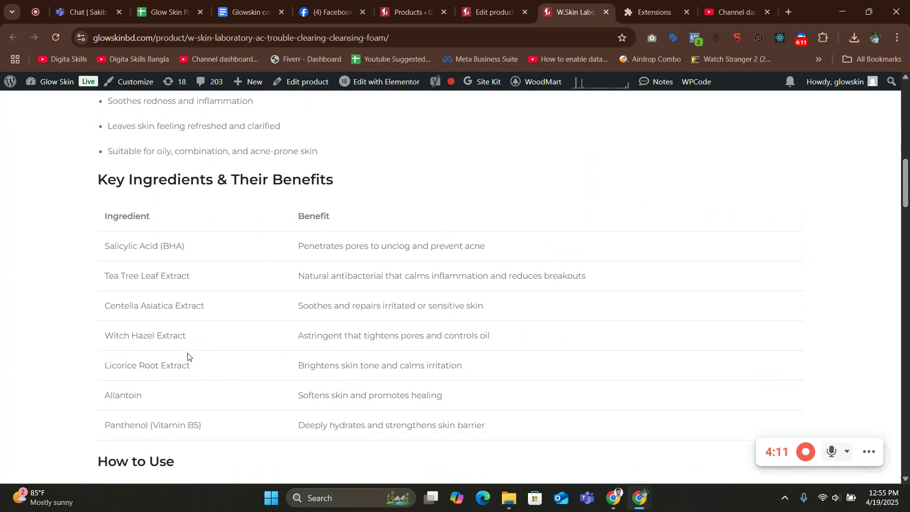
scroll(221, 339, down, 14)
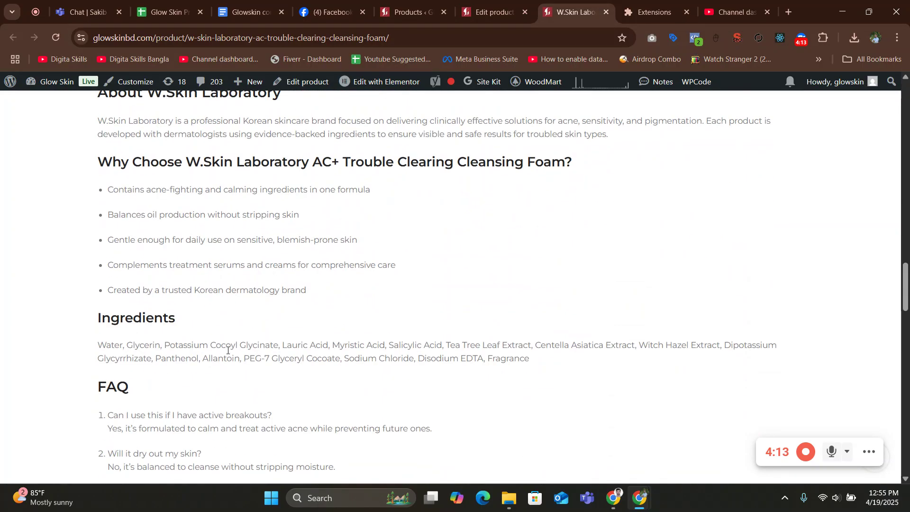
scroll(295, 304, down, 3)
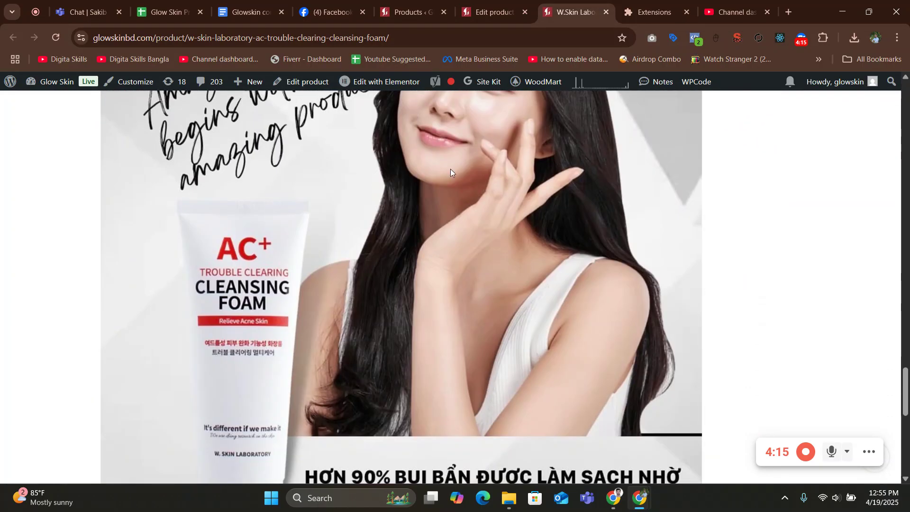
Replace the product's Glow Skin category with Skin Care and its Cleanser subcategory, and update the published product
click(494, 15)
scroll(724, 284, down, 12)
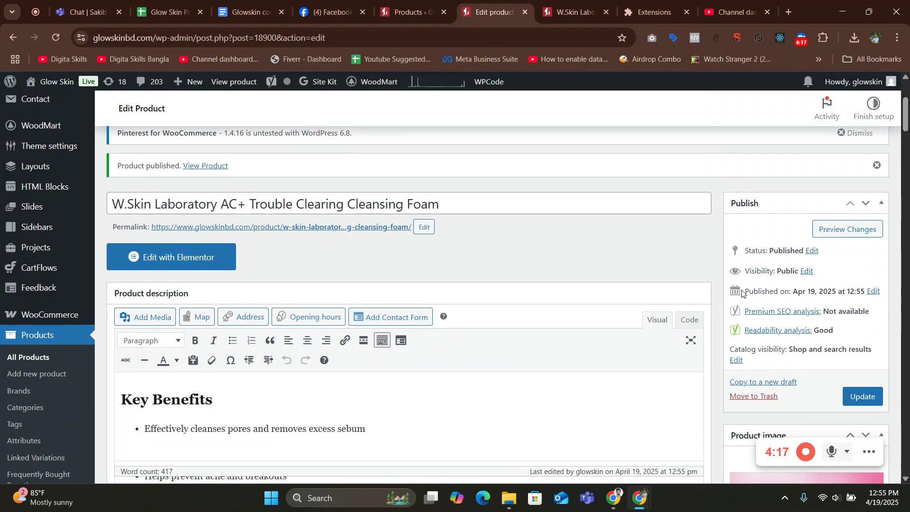
scroll(723, 293, down, 4)
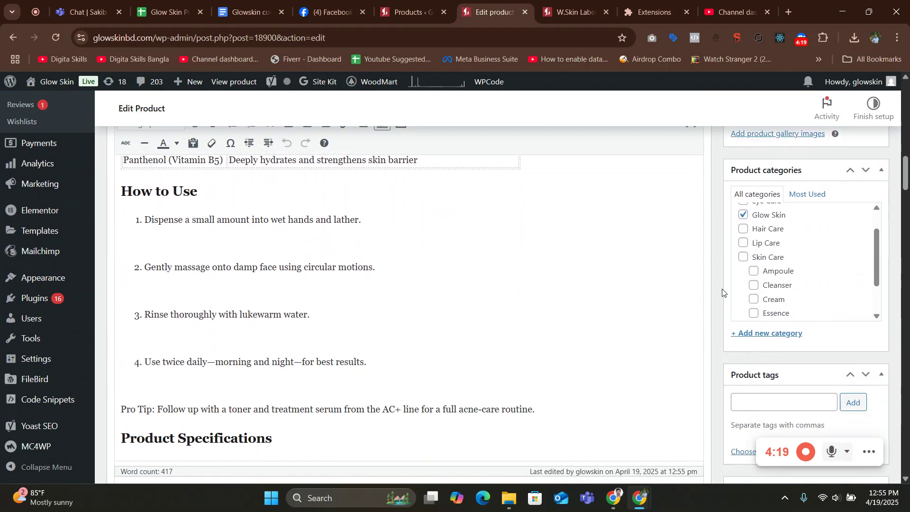
scroll(751, 158, up, 18)
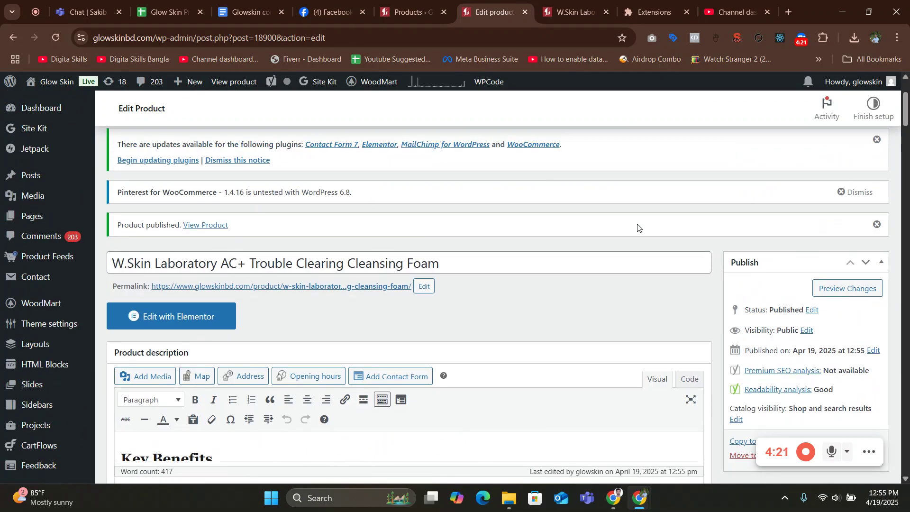
scroll(723, 317, down, 16)
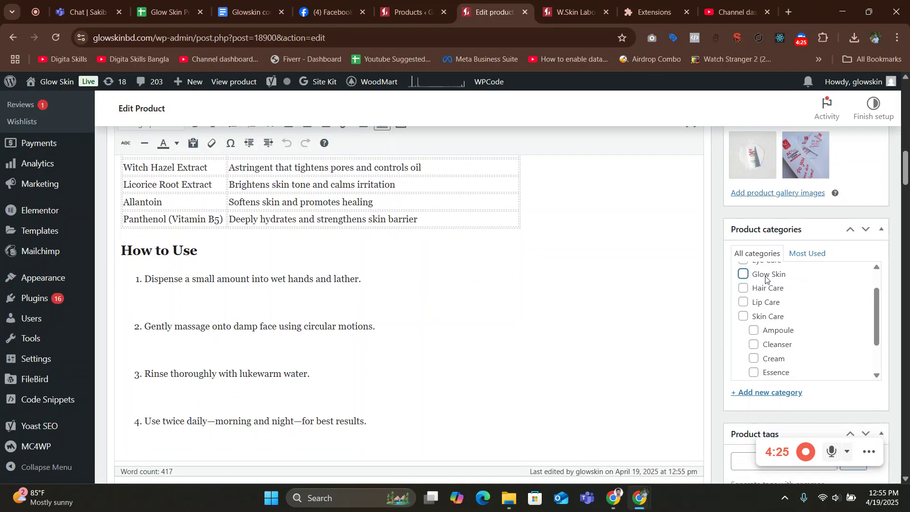
scroll(769, 318, down, 2)
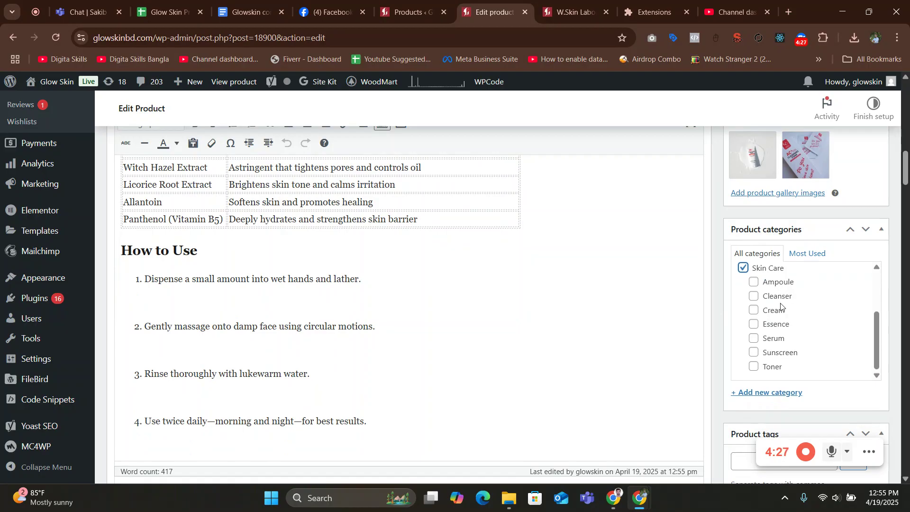
click(779, 297)
scroll(747, 313, down, 1)
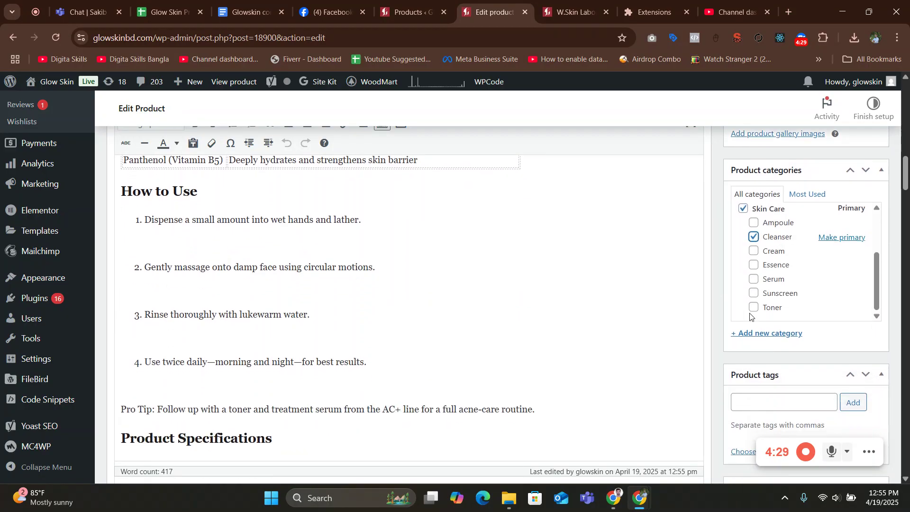
scroll(788, 256, up, 2)
scroll(768, 294, down, 2)
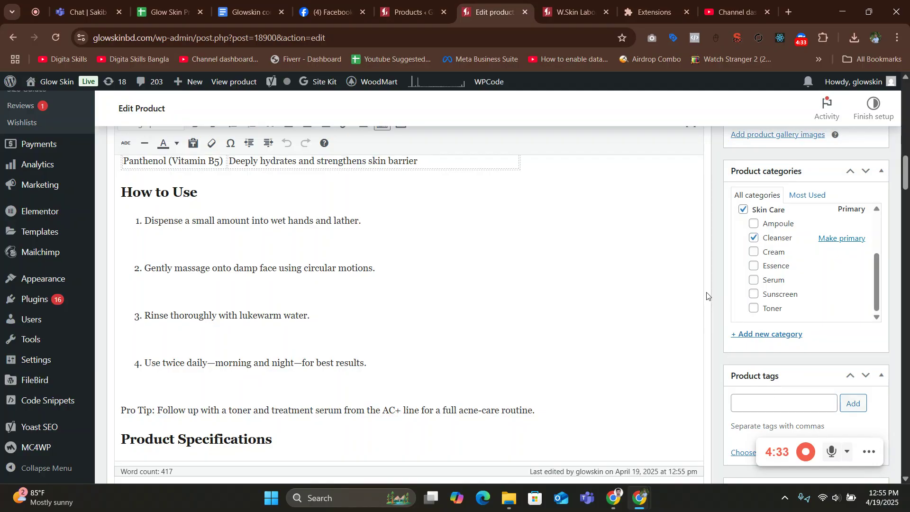
scroll(715, 279, up, 10)
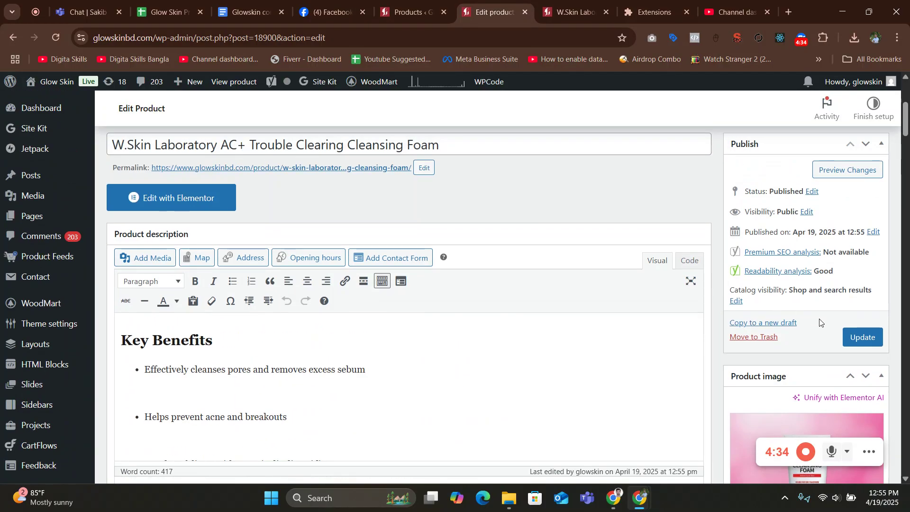
click(863, 339)
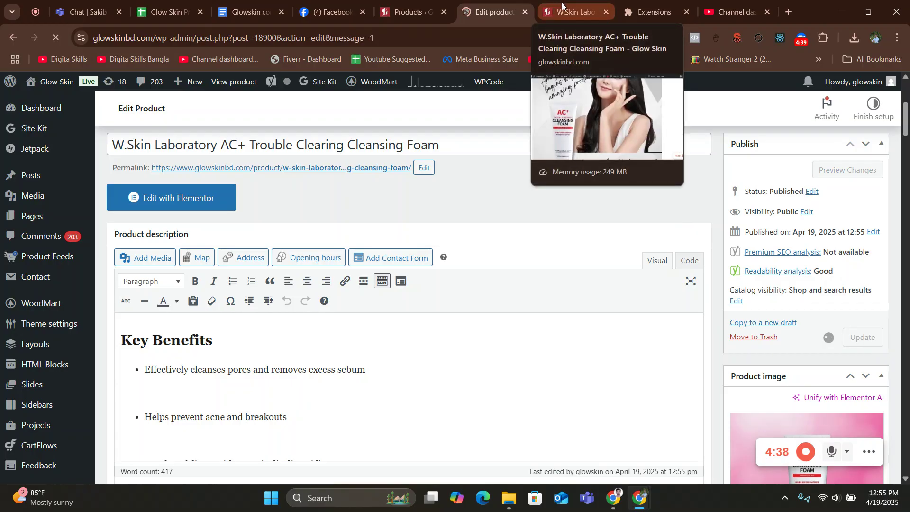
click(802, 40)
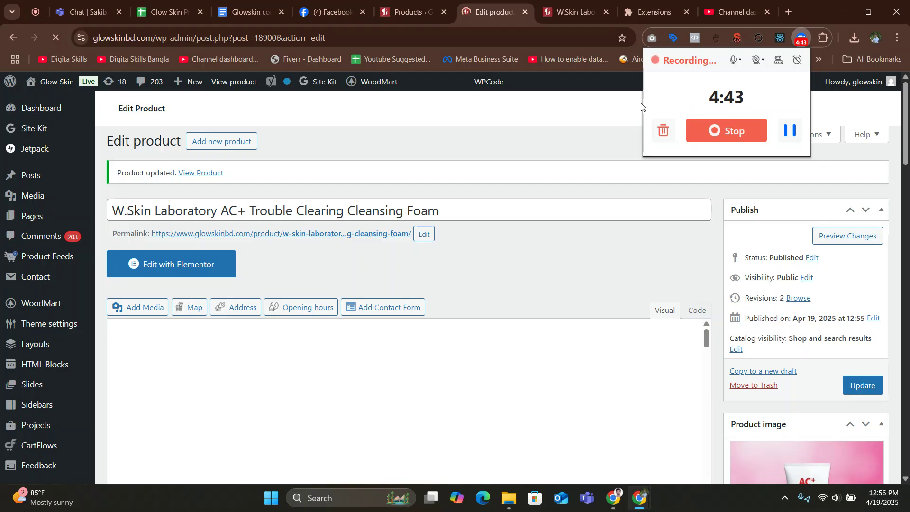